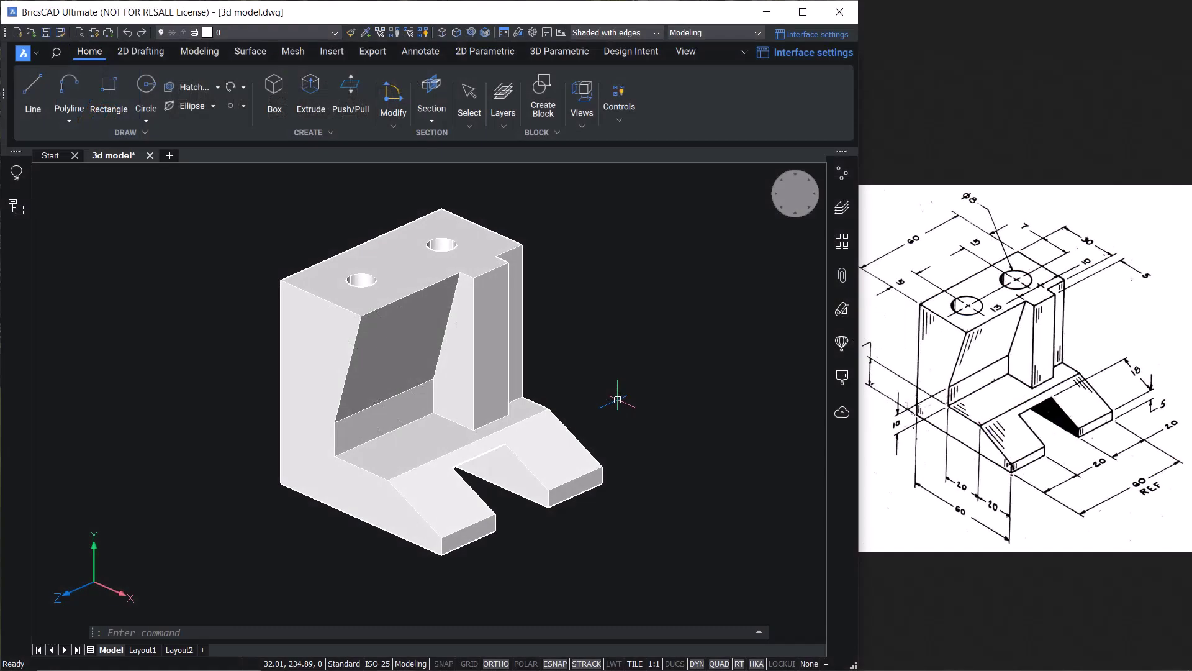
Step: Orbit the finished shaded bracket preview to a more frontal view to inspect it
shift+middle_drag(516, 429, 540, 467)
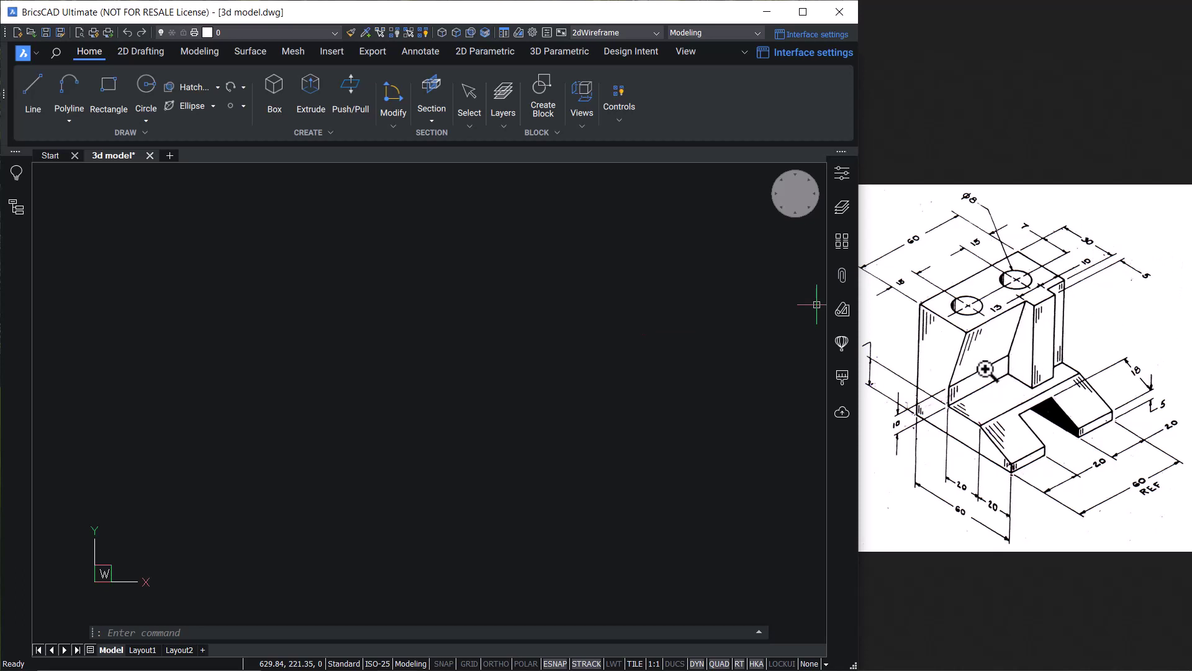
Step: Switch to the Top Front Left isometric view and set the Left planar UCS
mouse_move(785, 216)
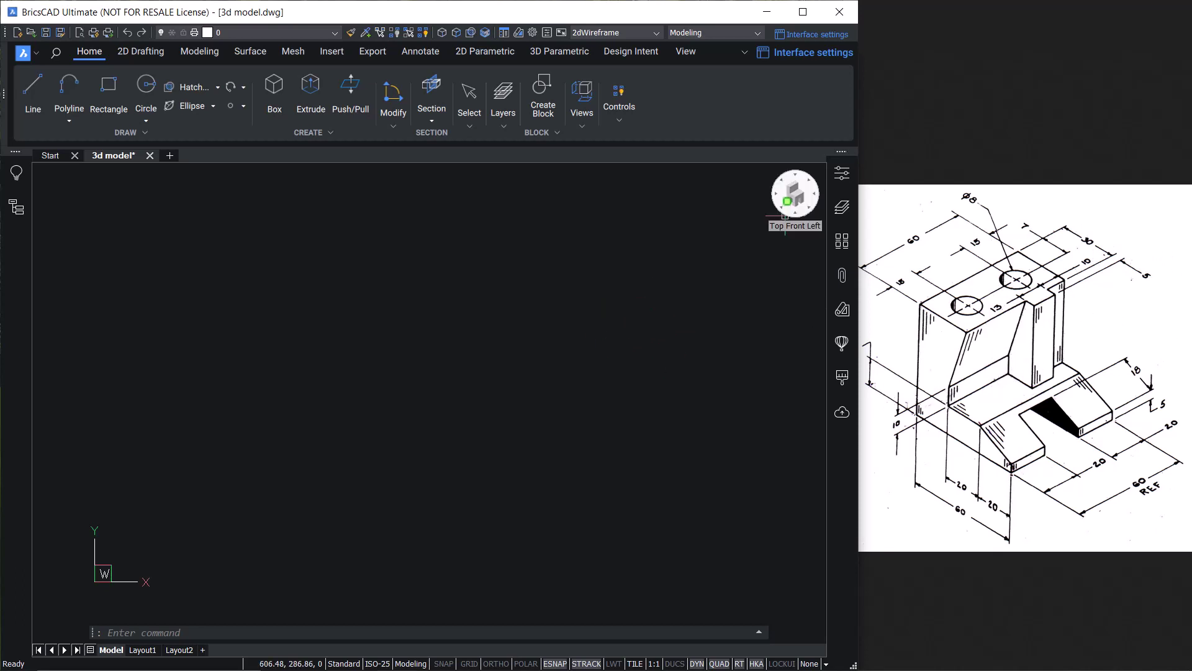
click(786, 216)
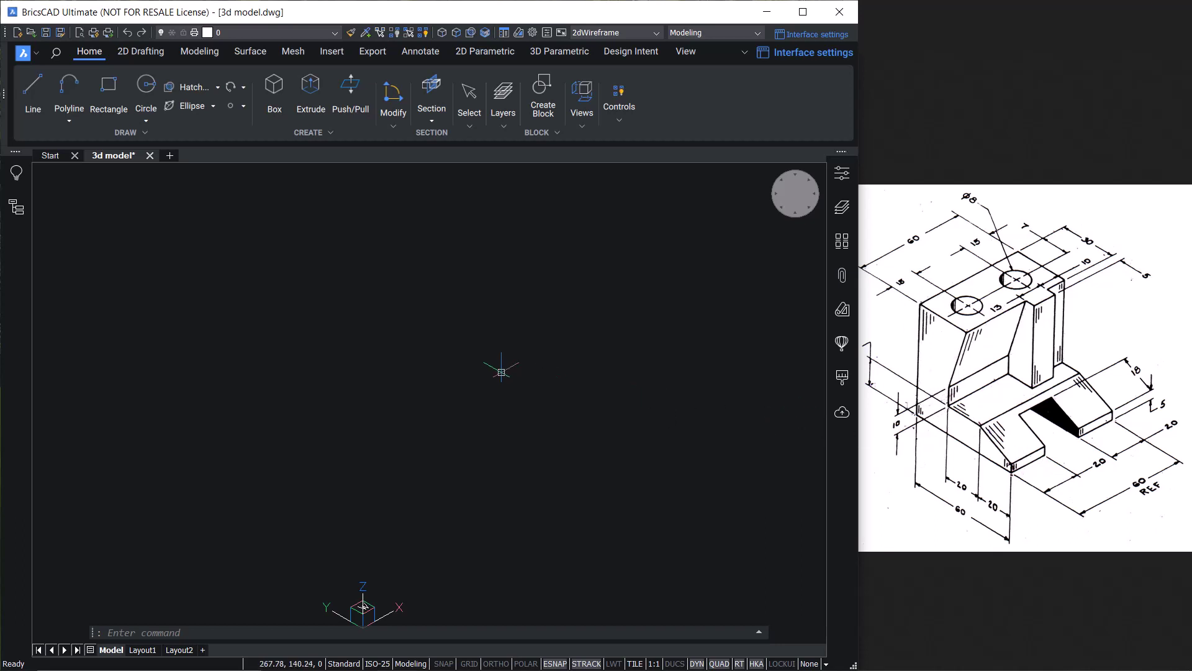
click(686, 51)
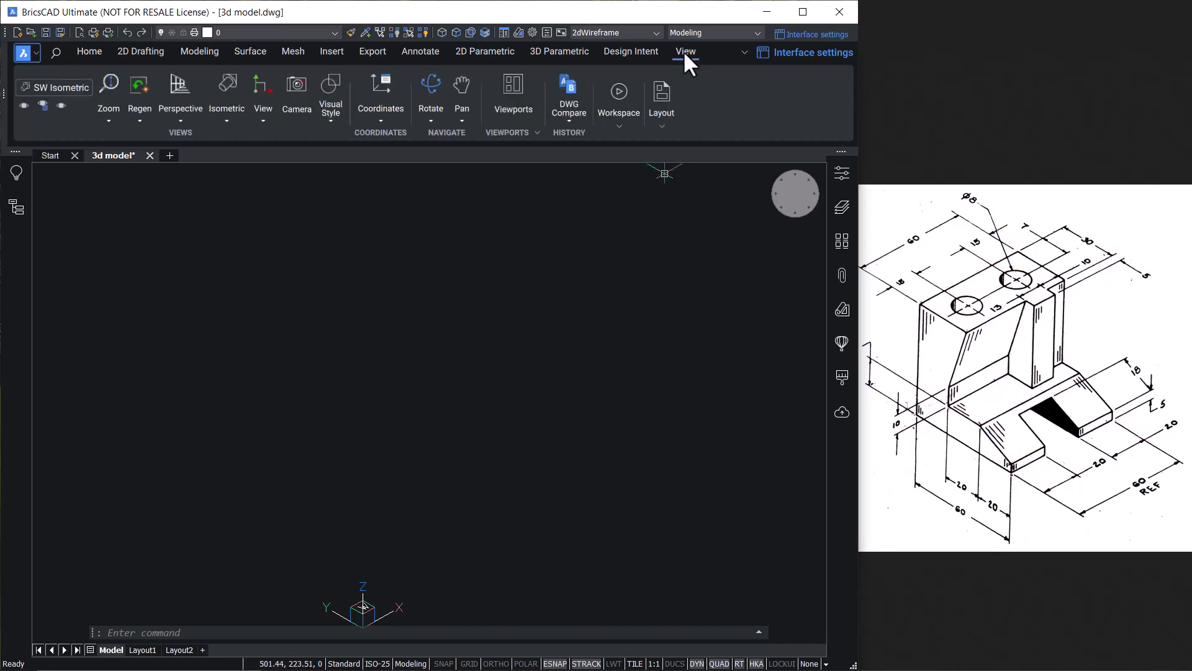
click(383, 122)
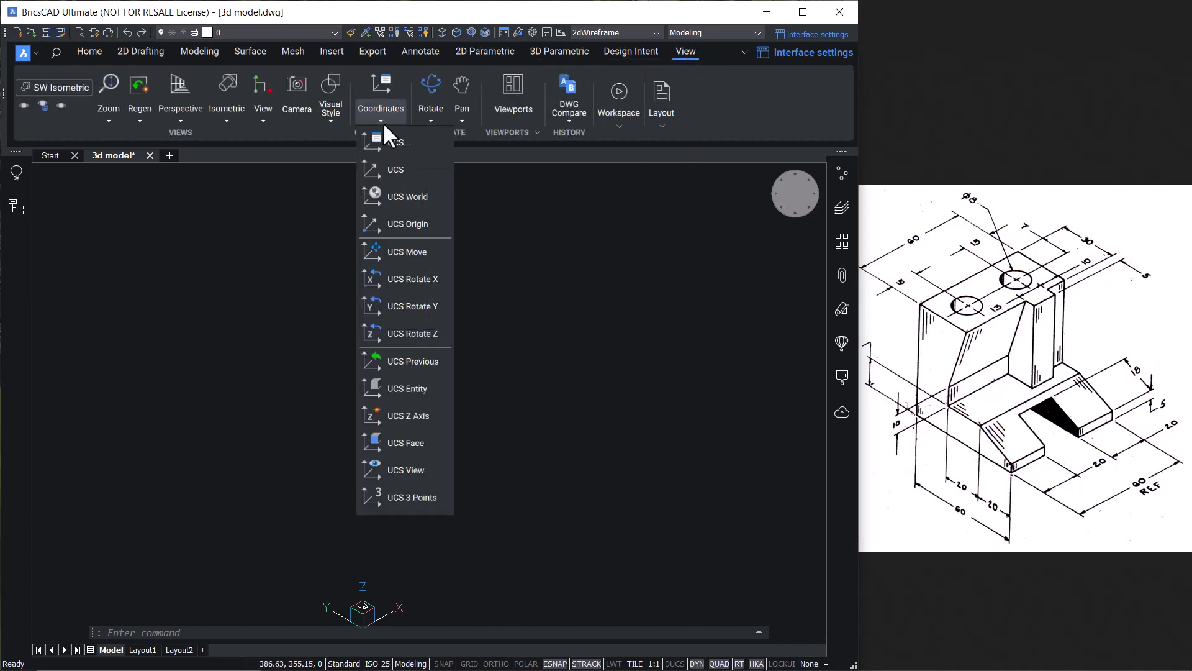
click(393, 142)
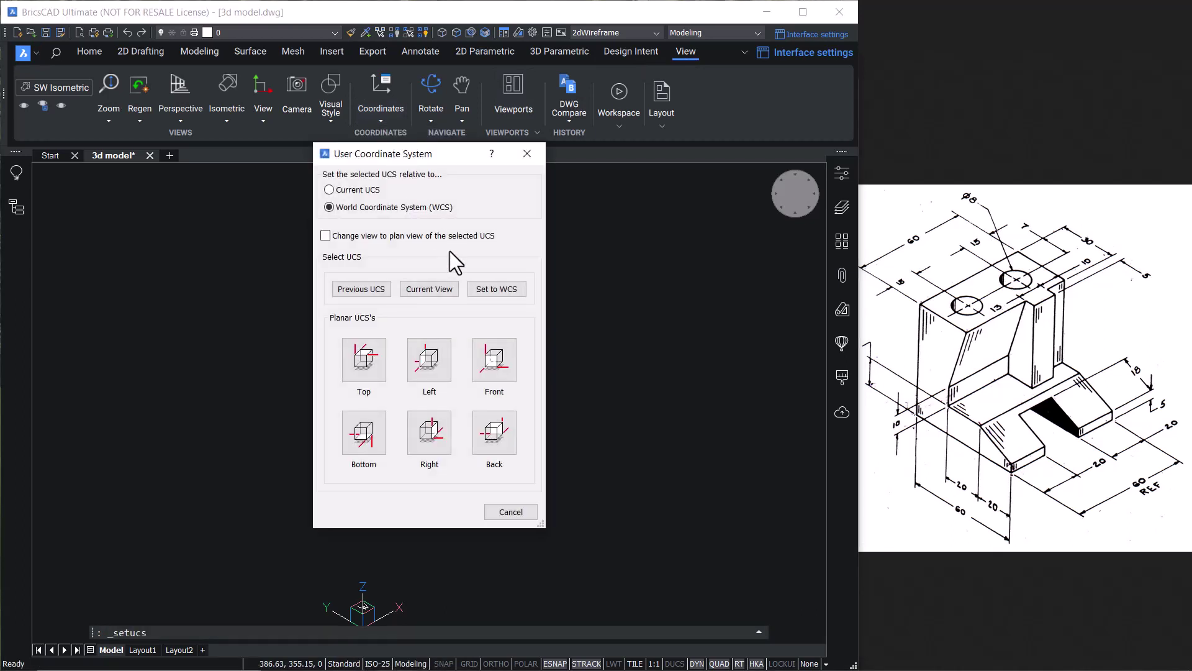
click(427, 360)
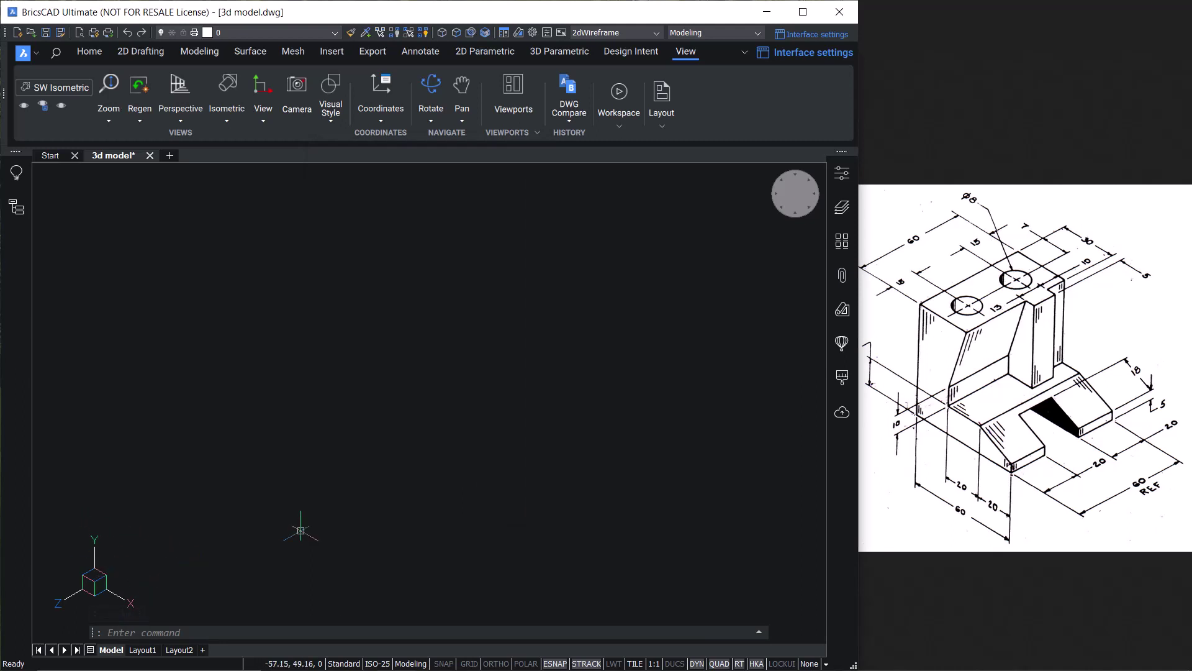
Step: Draw a 60-unit vertical line and a 60-unit diagonal line from its bottom
scroll(932, 463, up, 1)
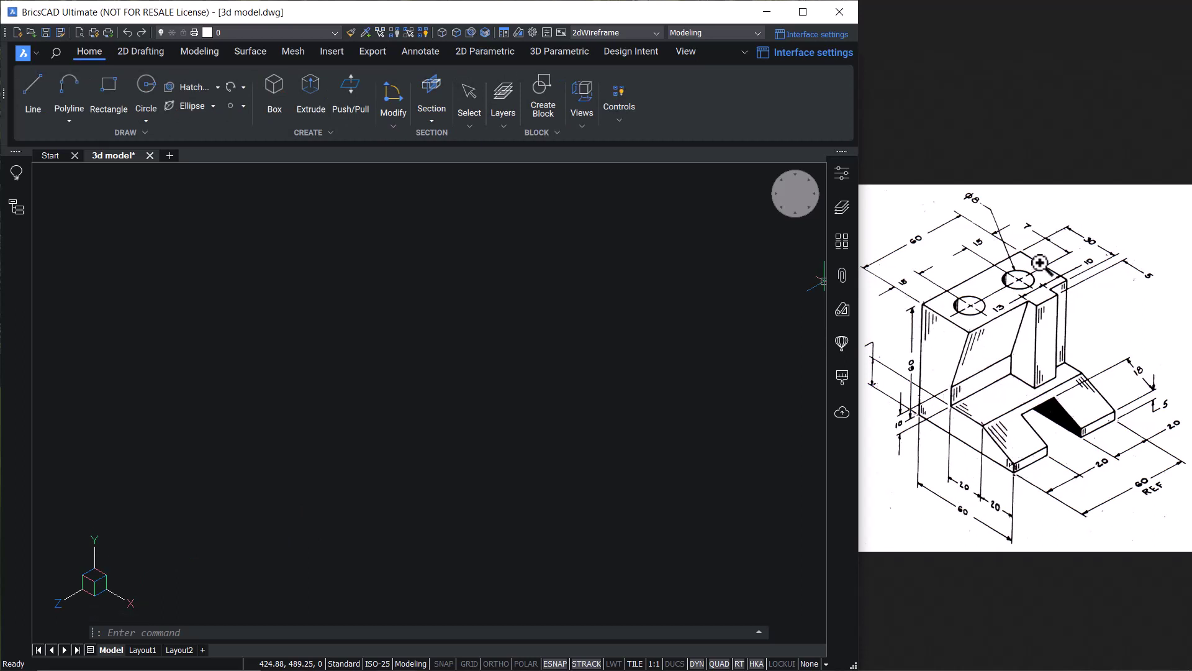
key(Escape)
click(33, 93)
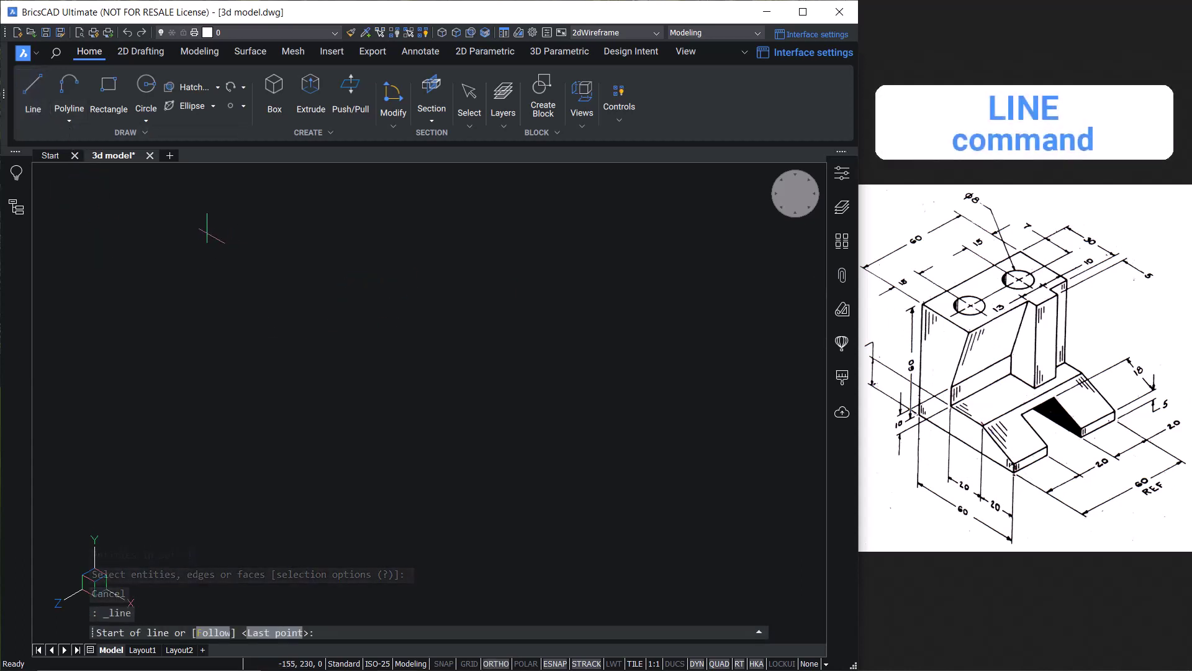
click(212, 208)
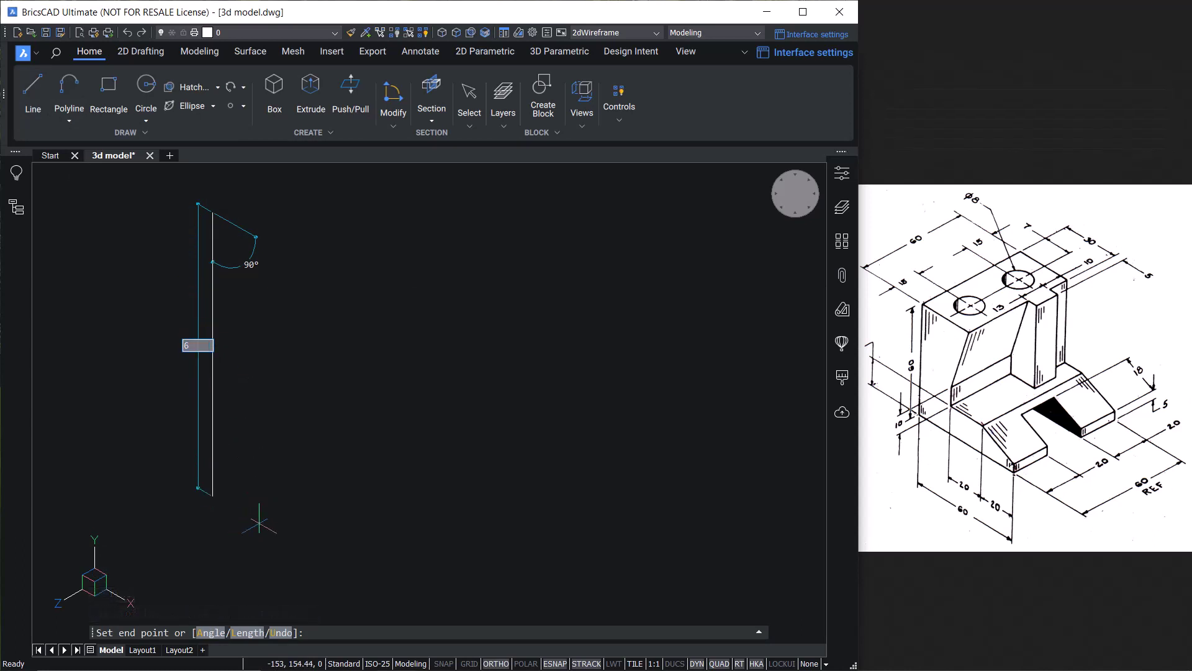
text(60)
key(Return)
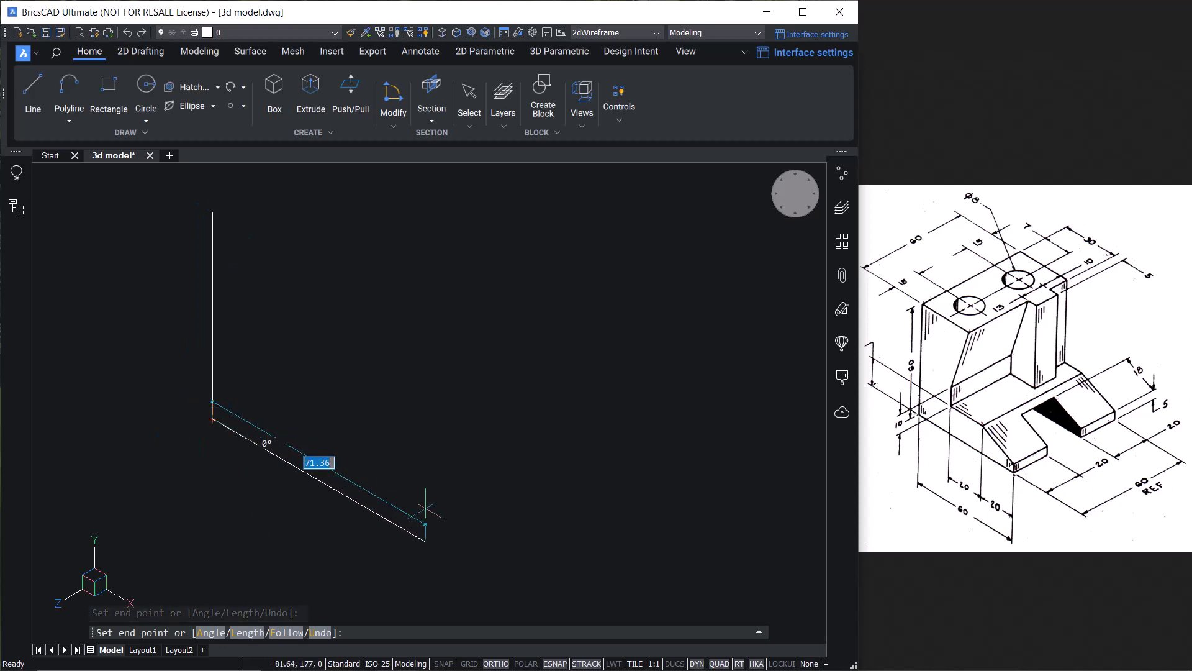
text(60)
key(Return)
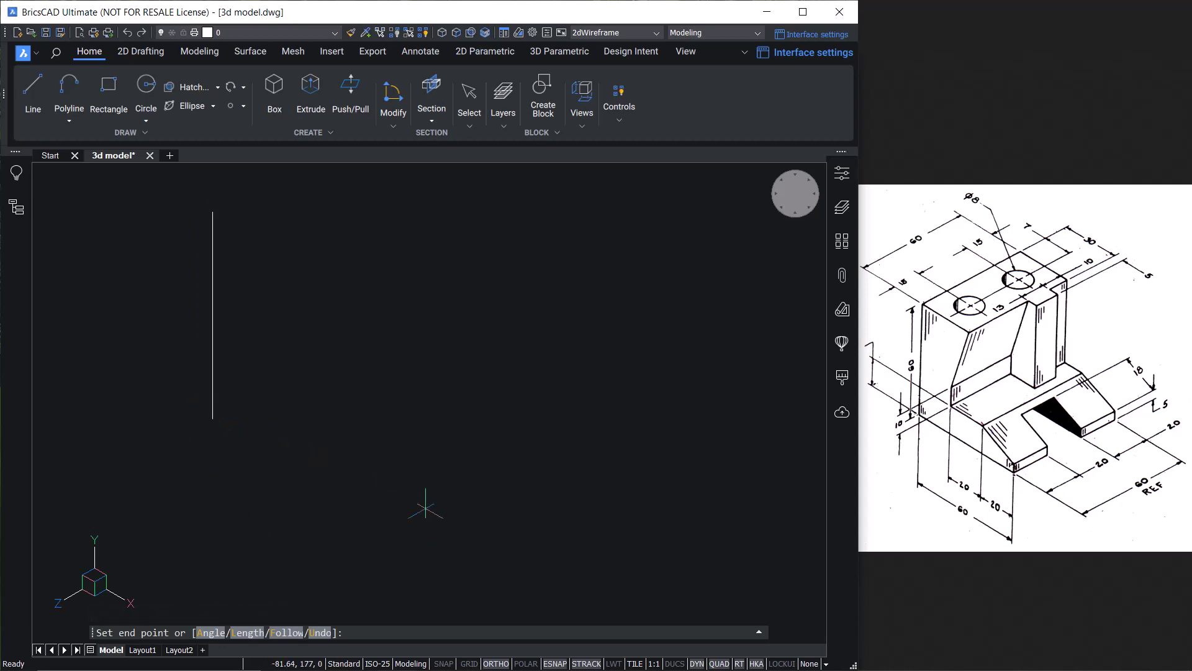
key(Return)
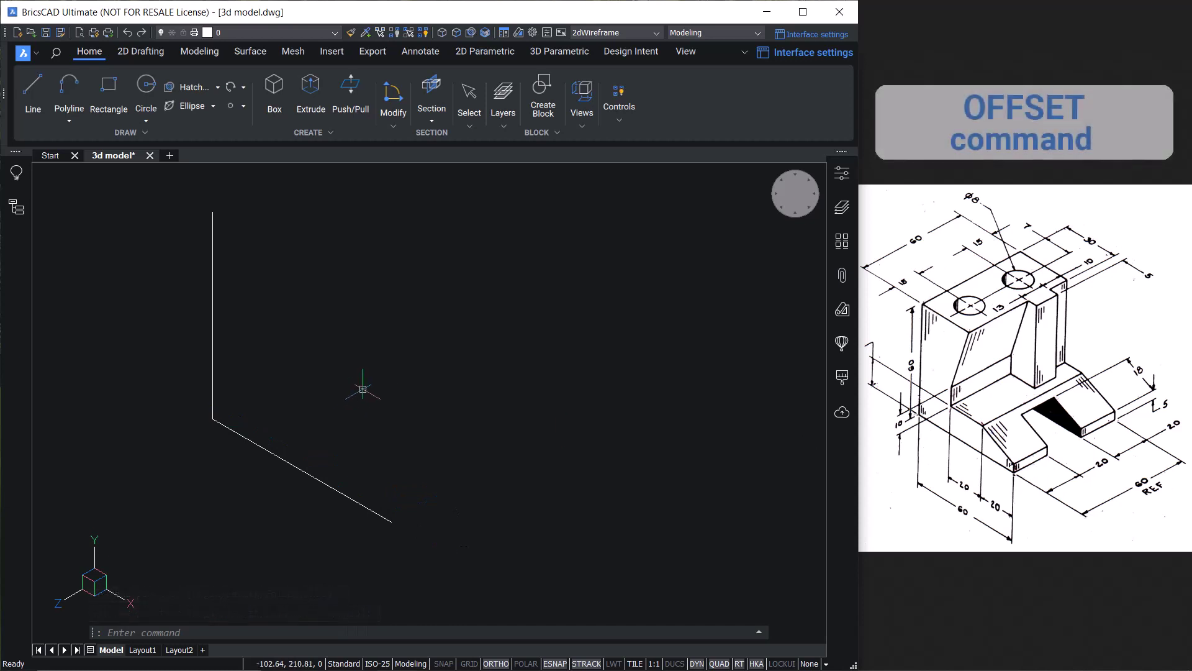
Step: Offset the vertical line 20 units to the right twice
text(o)
key(Return)
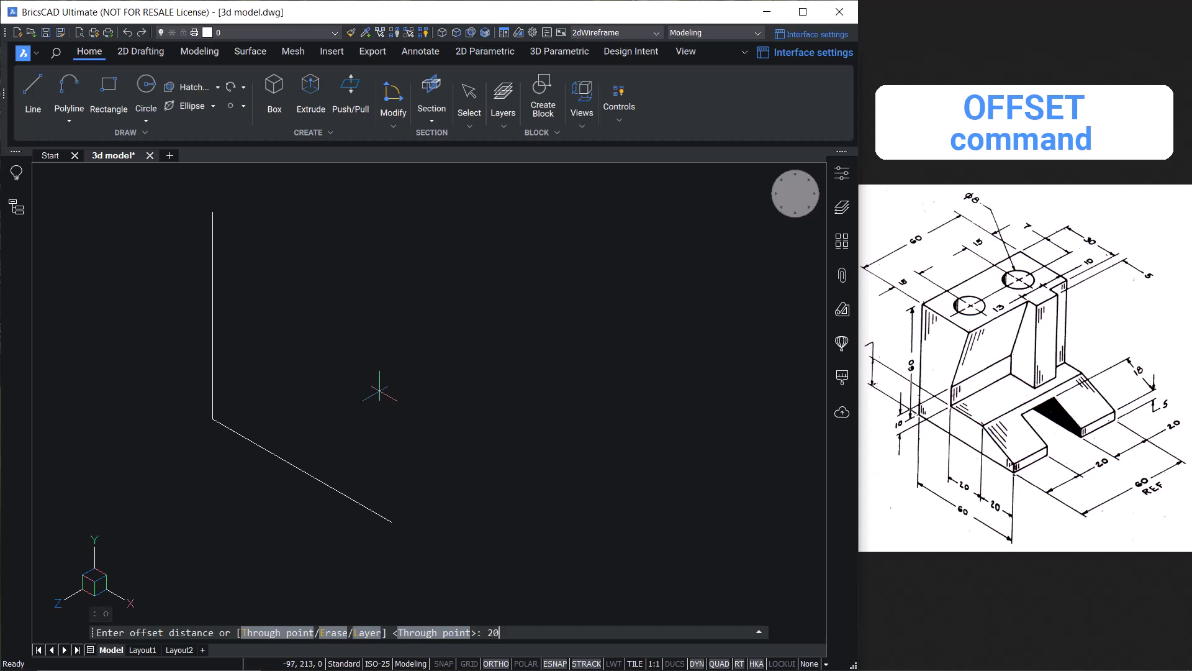
text(20)
key(Return)
click(213, 348)
click(261, 372)
click(272, 372)
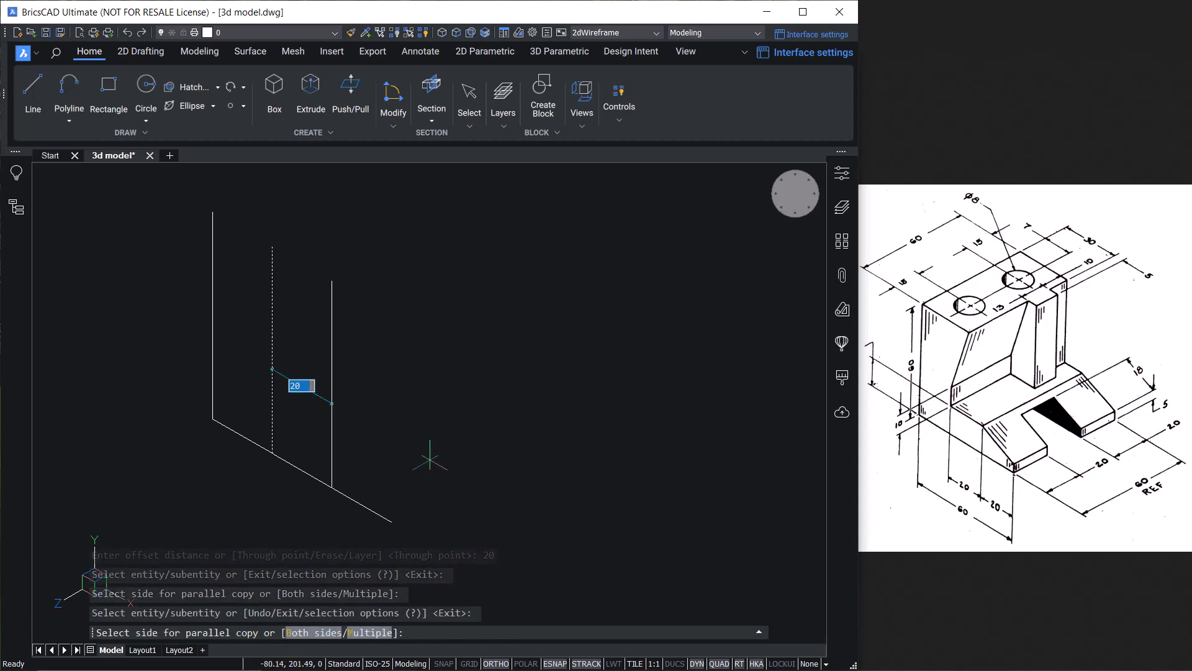
click(476, 439)
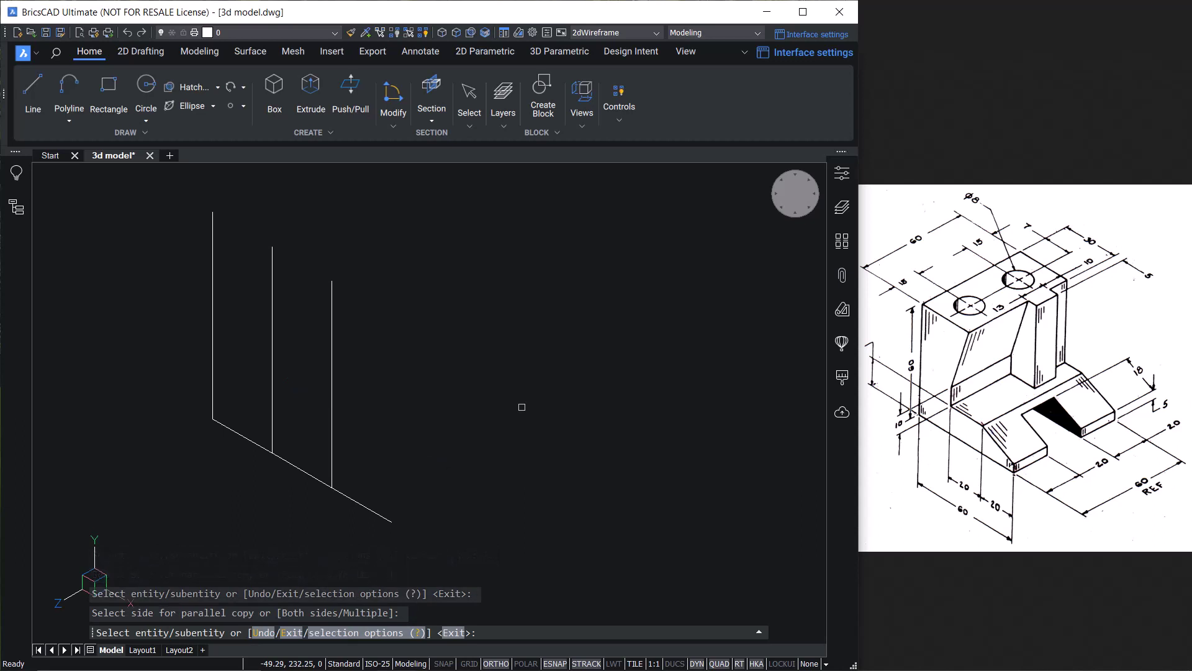
key(Return)
Step: Offset the leftmost vertical line 30 units to the right
text(o)
key(Return)
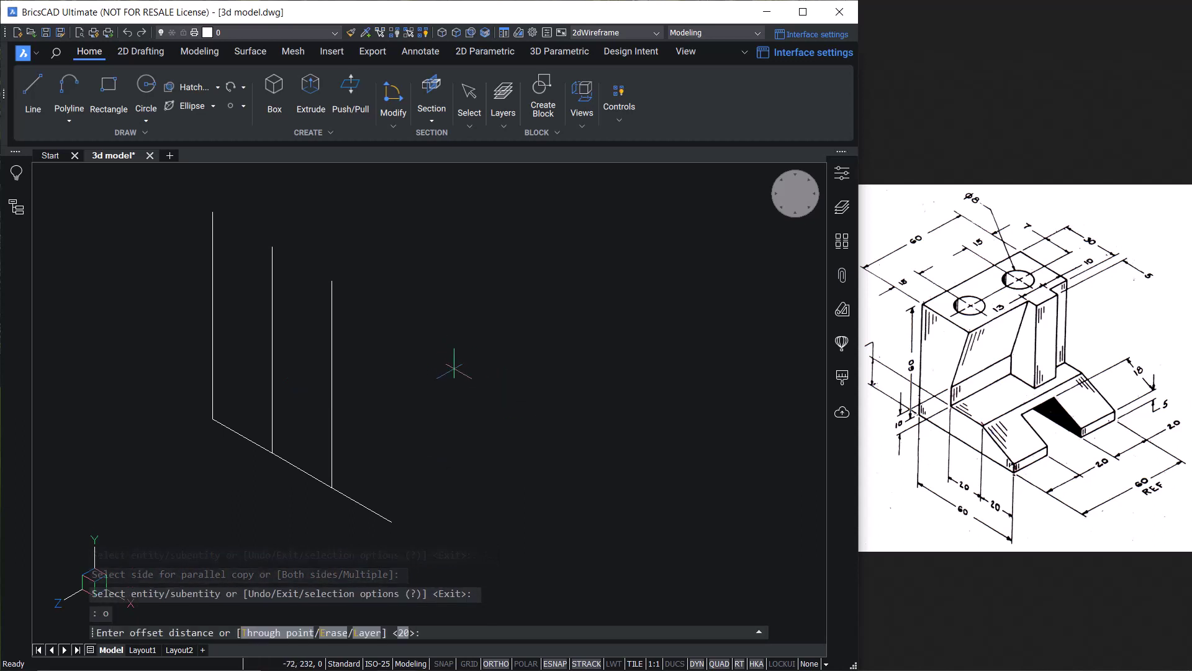
text(3)
key(Return)
click(213, 318)
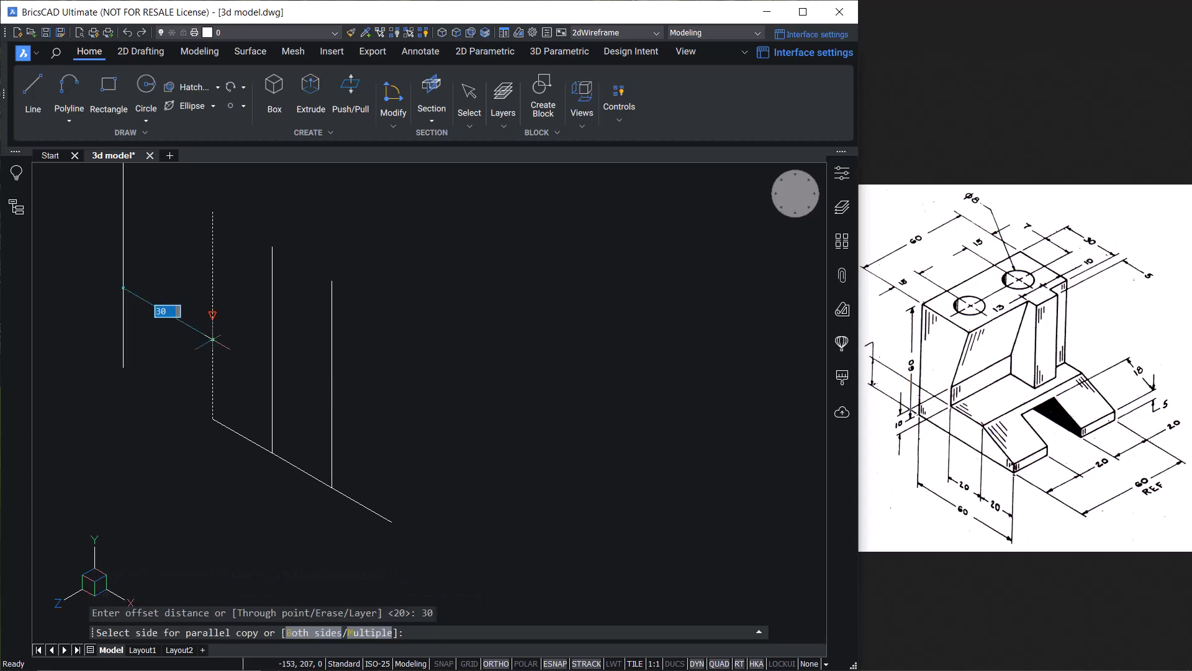
click(439, 375)
key(Escape)
Step: Offset the bottom diagonal line 5 units upward, then attempt a 15-unit offset
key(Return)
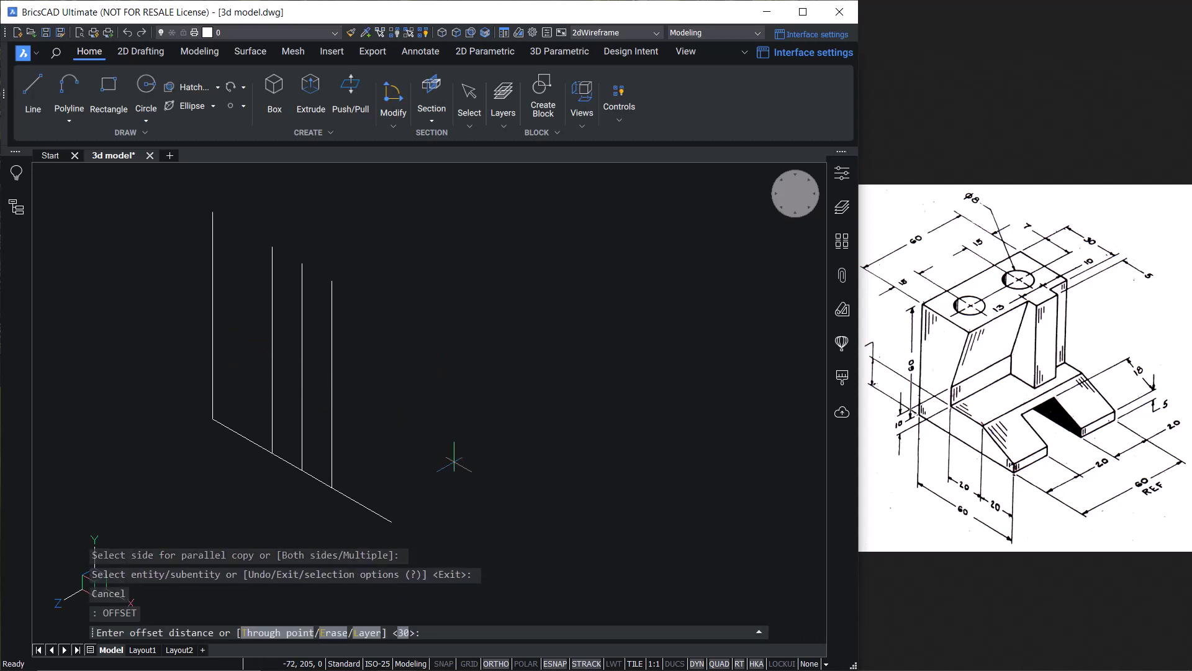
text(5)
key(Return)
click(368, 509)
click(479, 493)
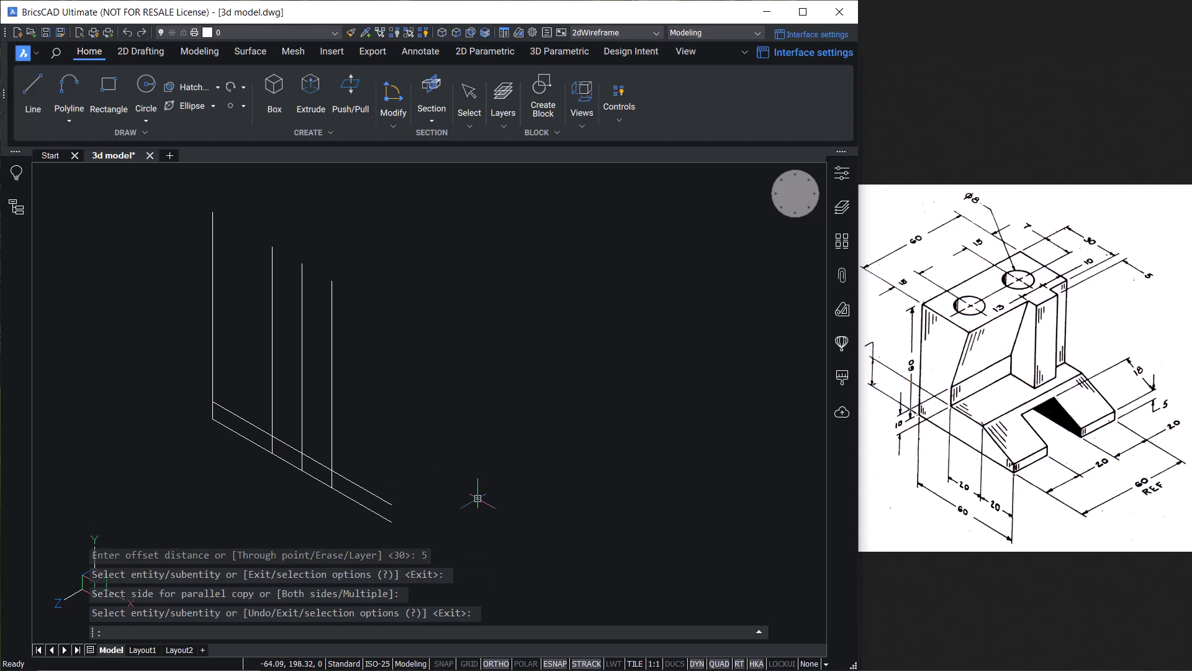
key(Return)
key(Return)
text(1)
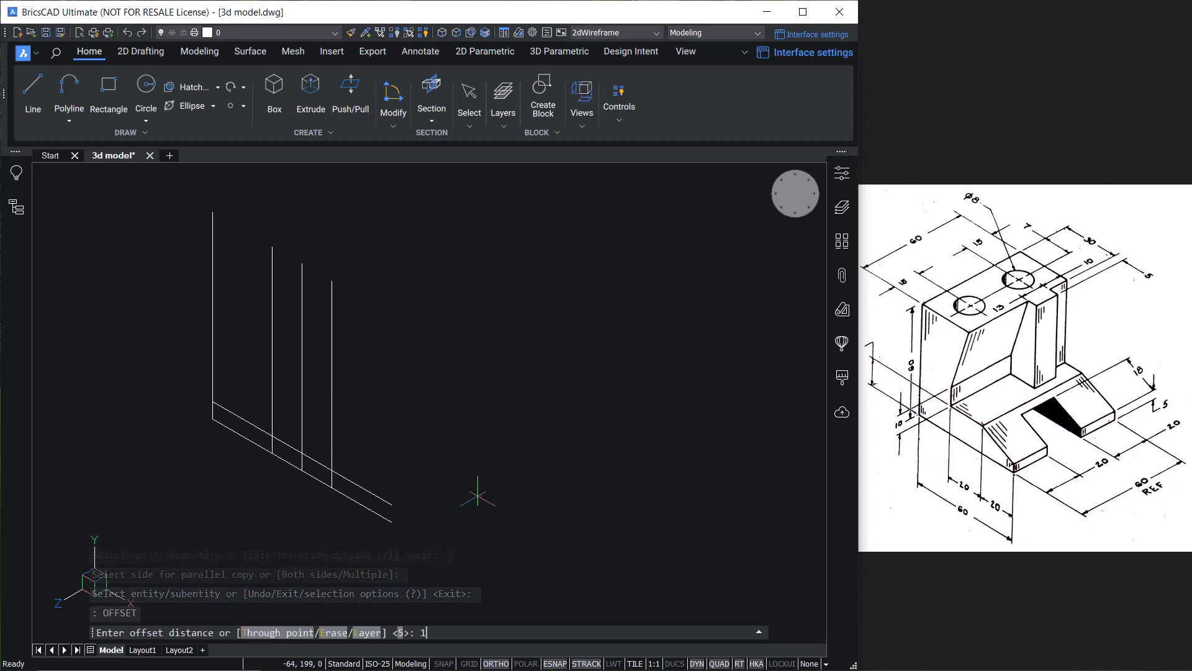
text(5)
key(Return)
click(373, 511)
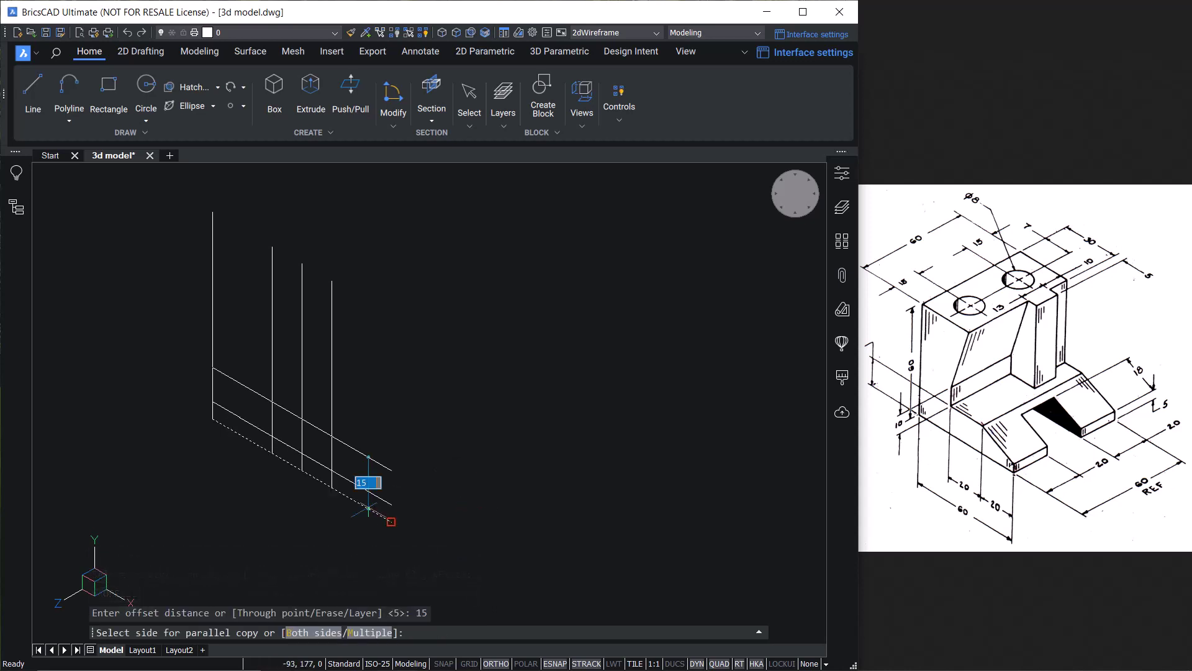
key(Escape)
key(Escape)
Step: Offset the top diagonal line 10 units upward
key(Return)
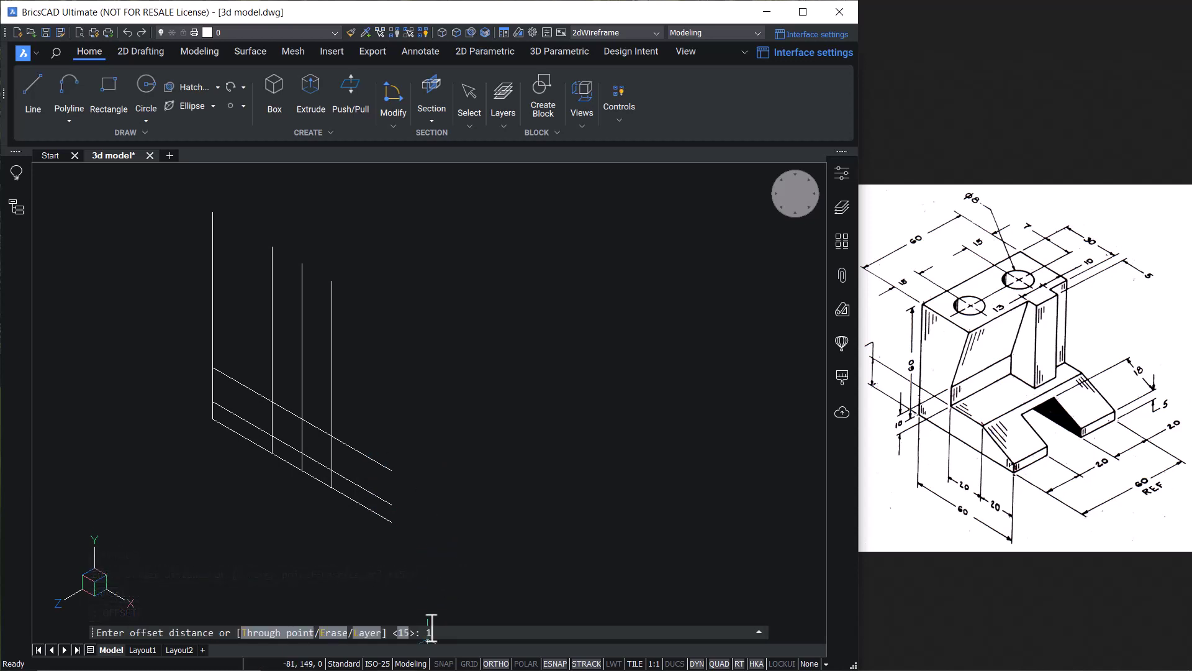
text(10)
key(Return)
click(391, 470)
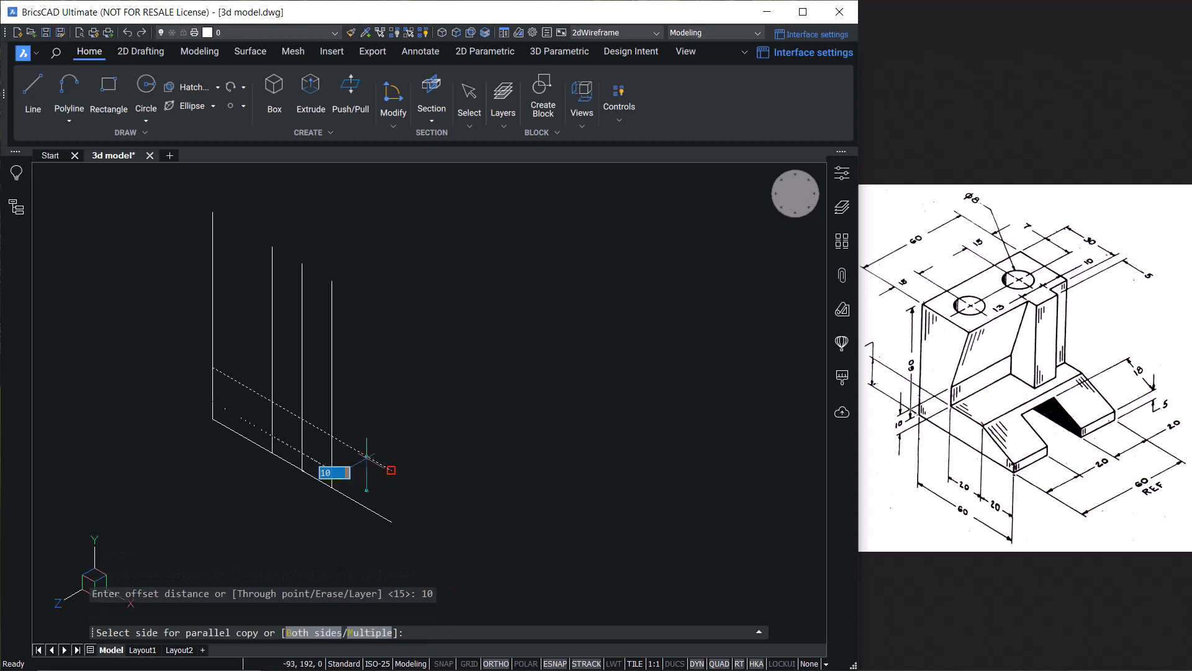
click(410, 413)
key(Escape)
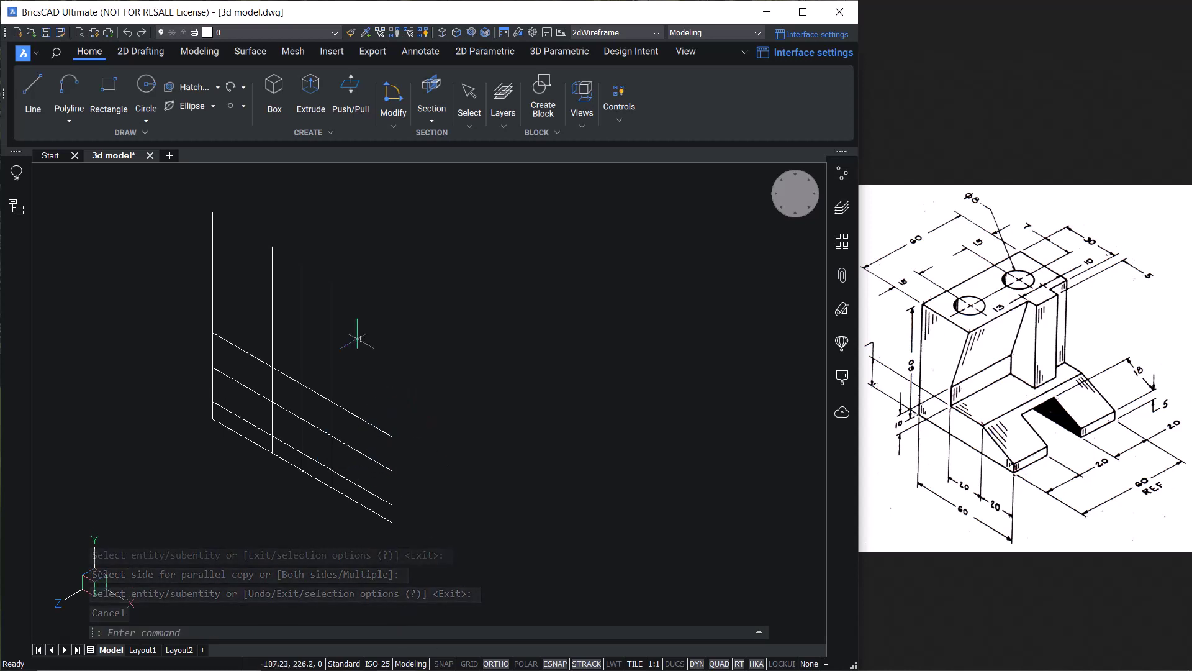
Step: Trace the side profile as a closed polyline along the construction grid and select it
click(69, 90)
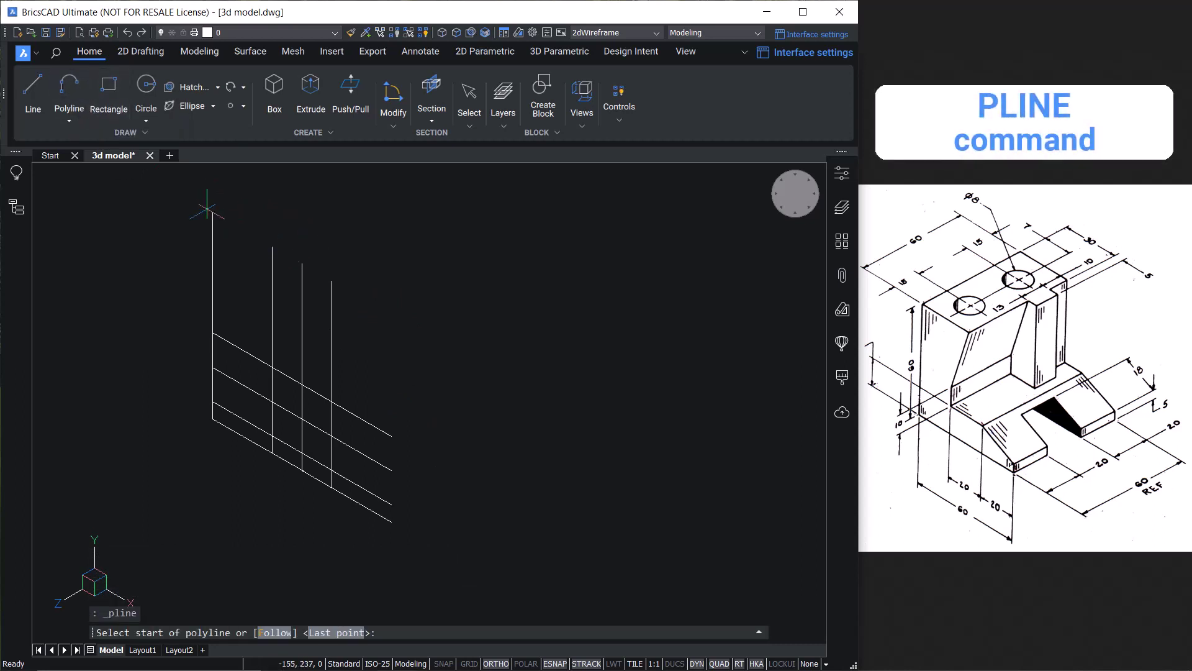
click(207, 210)
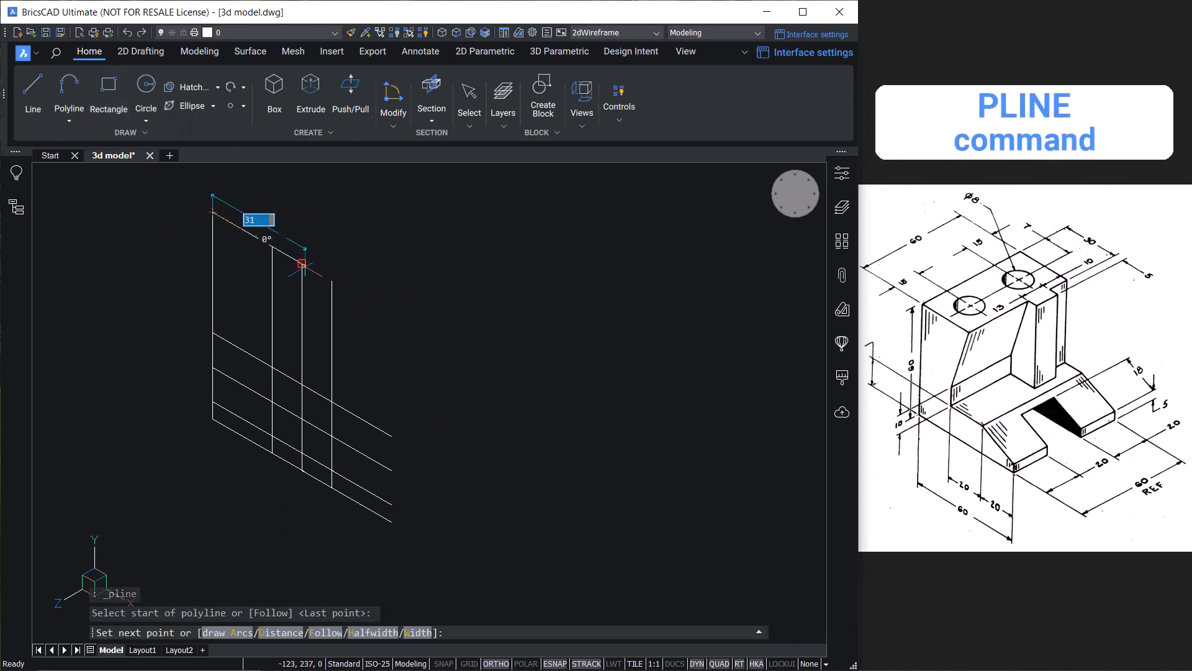
click(302, 263)
click(272, 367)
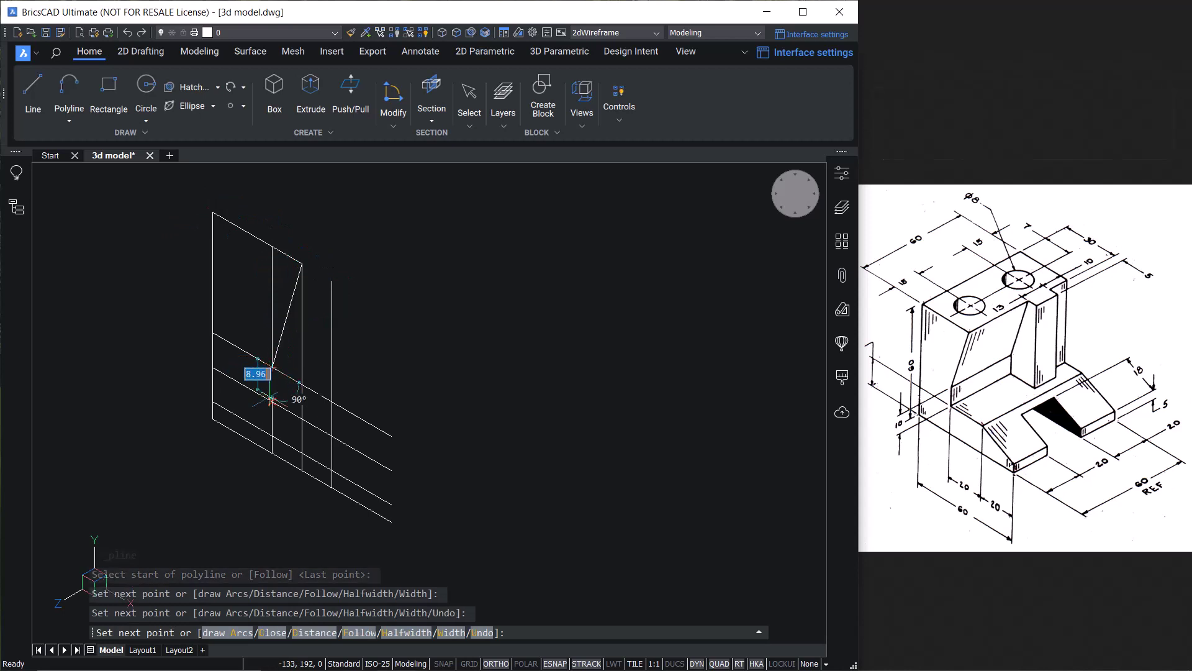
click(272, 399)
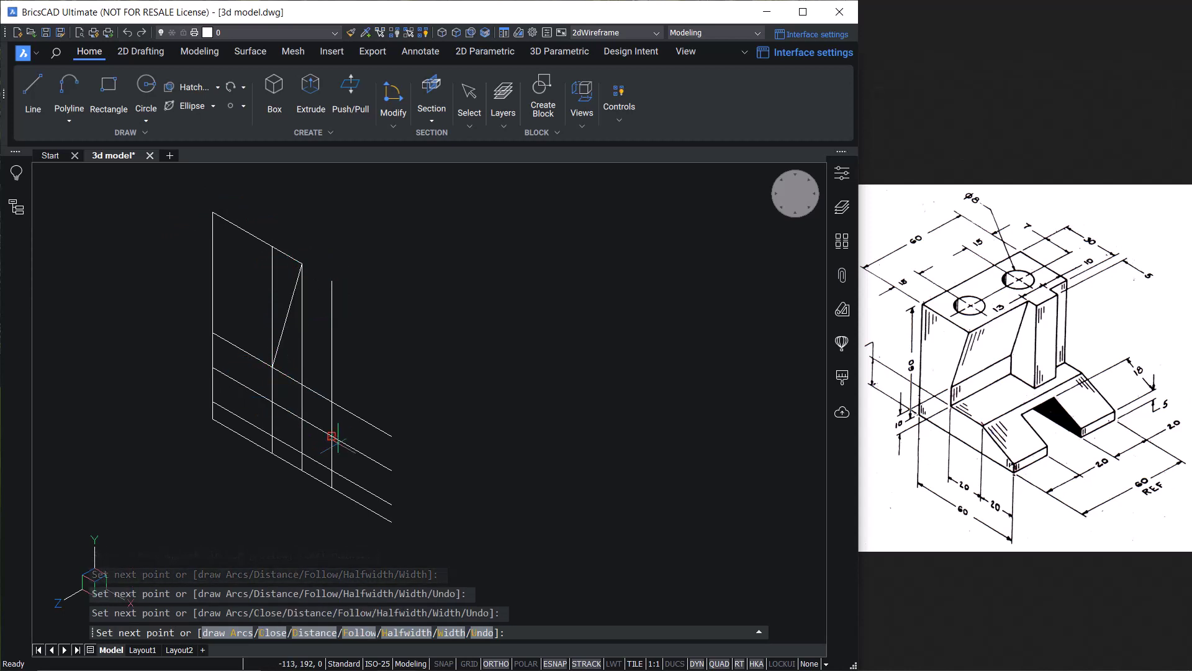
click(391, 505)
click(391, 522)
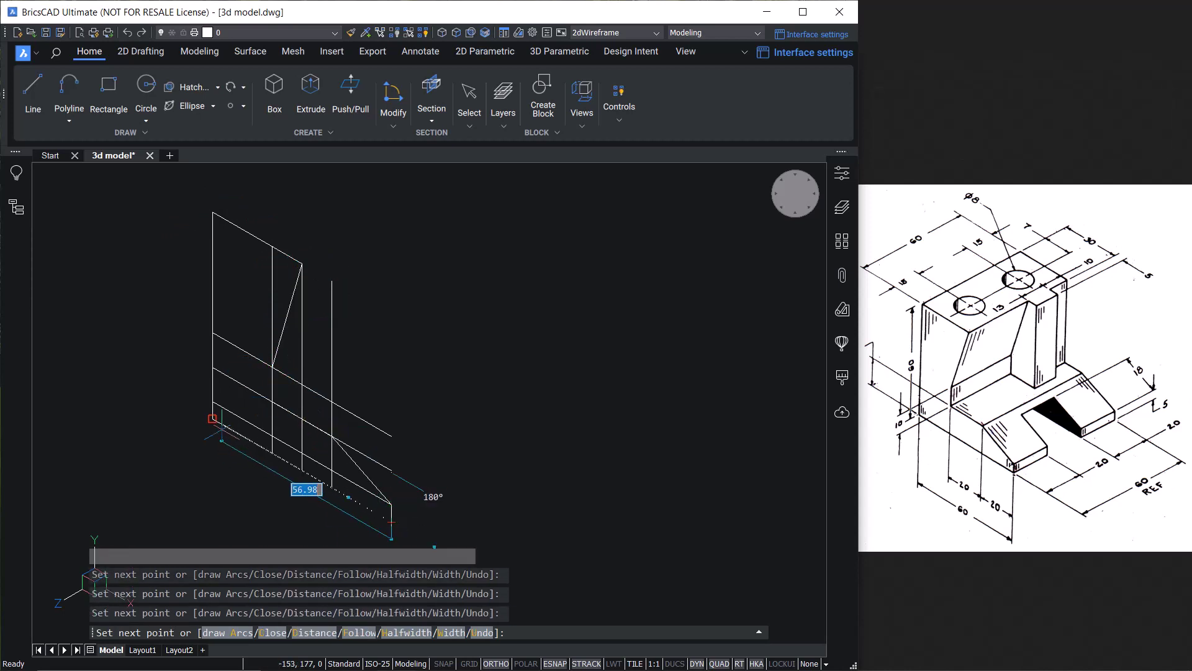
click(273, 632)
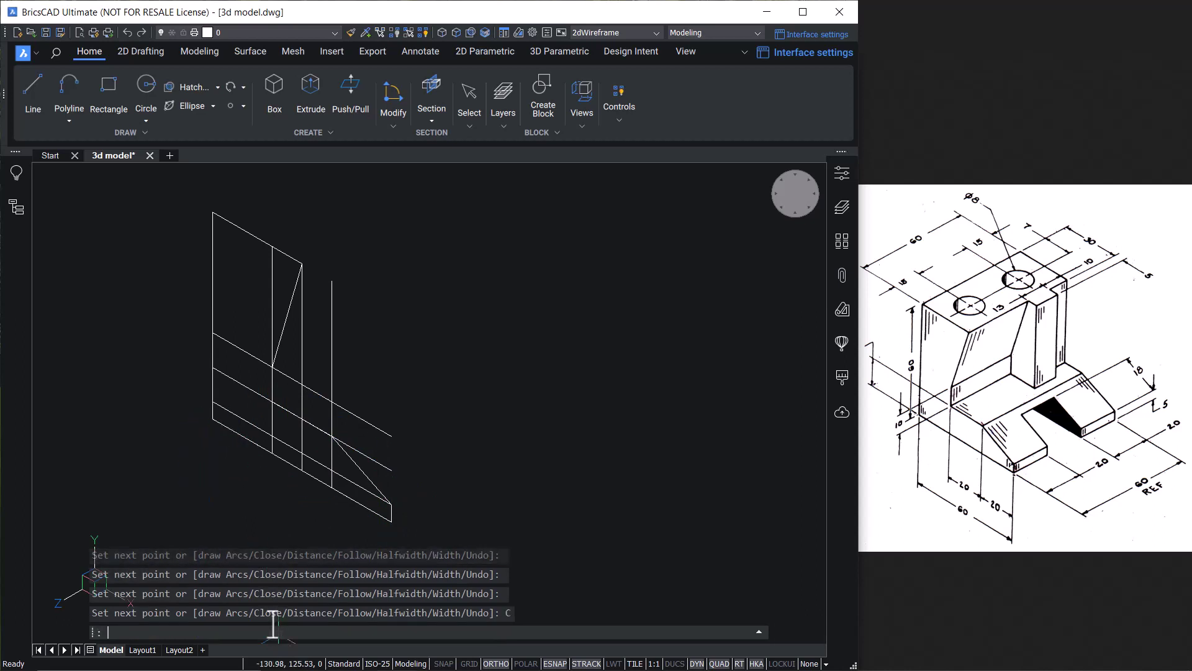
scroll(398, 435, down, 1)
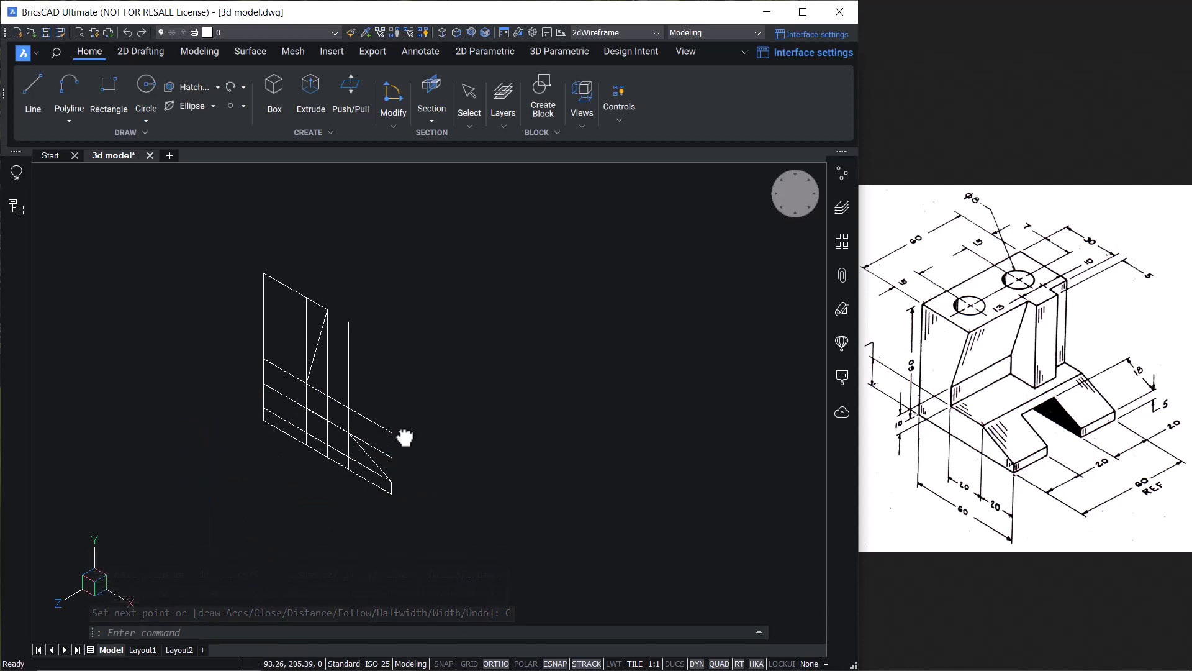
scroll(391, 469, up, 1)
click(291, 358)
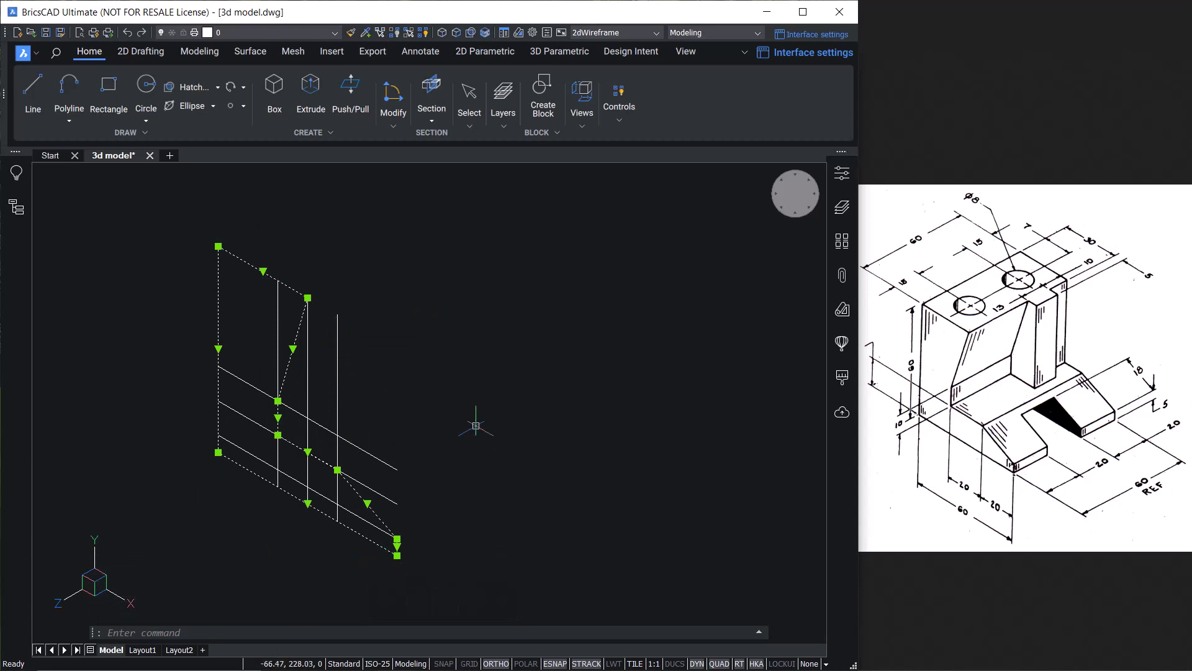
Step: Extrude the closed profile 60 units into the bracket's solid body
middle_drag(442, 438, 427, 452)
key(Escape)
mouse_move(285, 357)
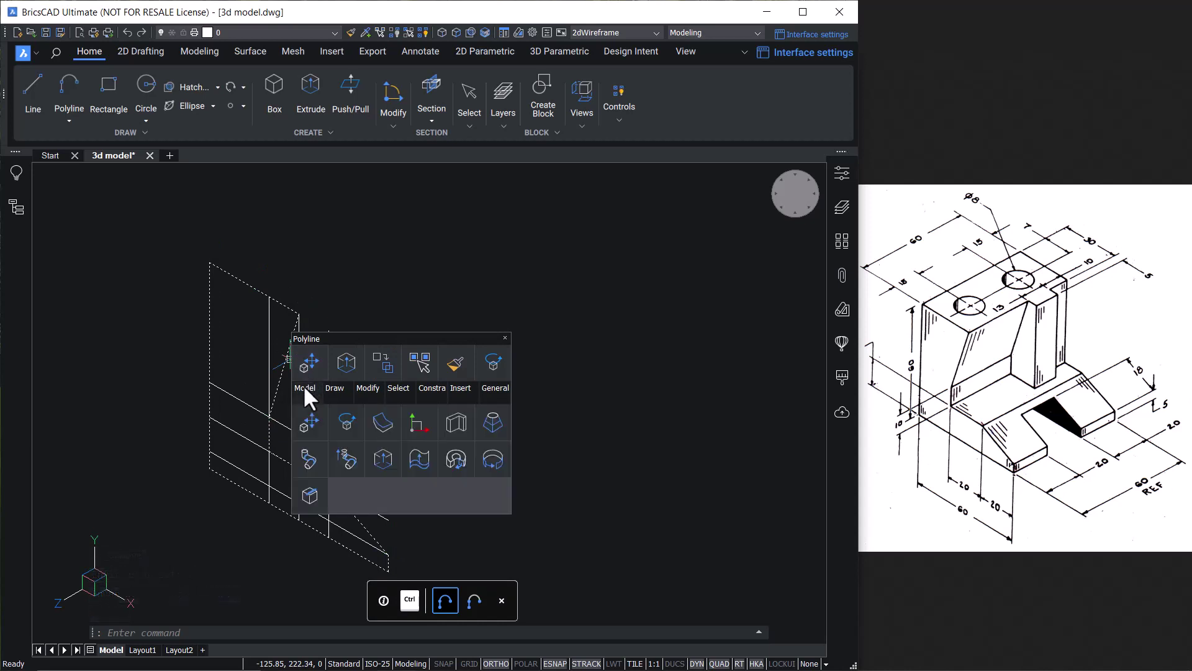
click(385, 459)
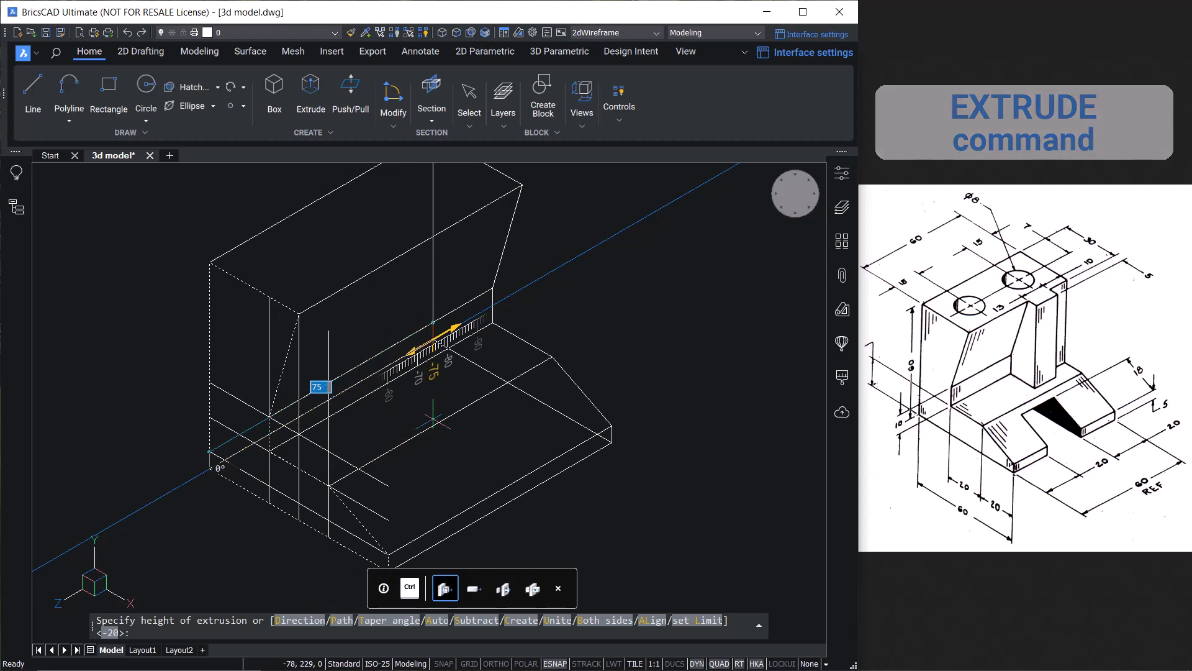
key(Escape)
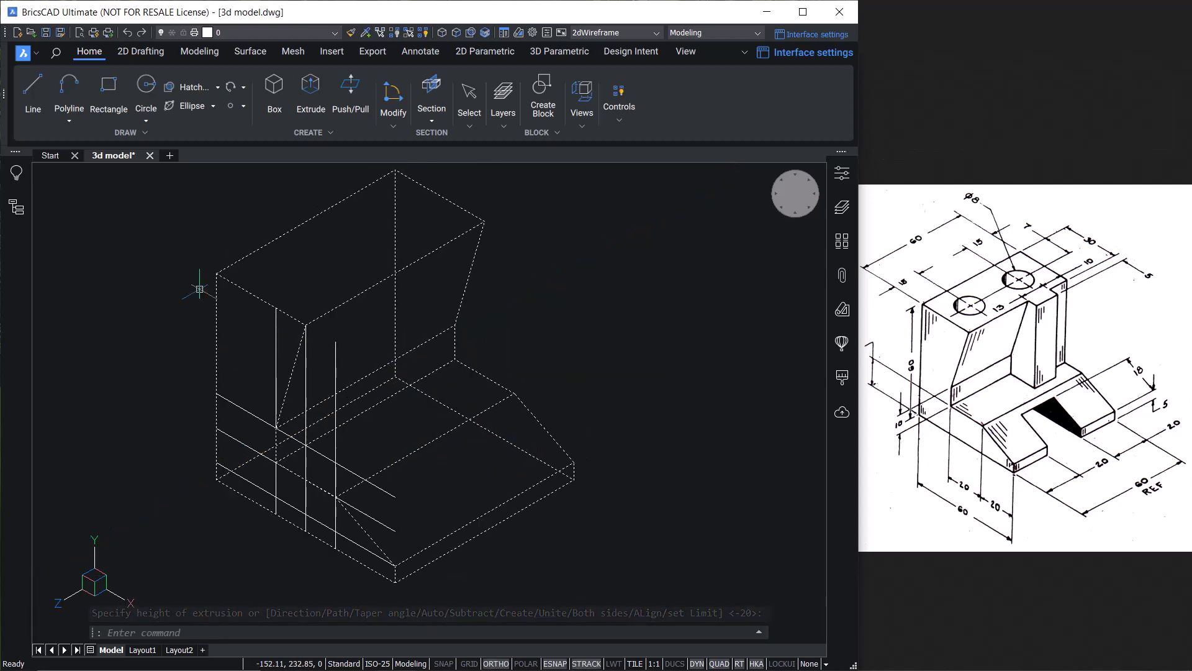
Step: Window-select the leftover construction lines and erase them with E
click(160, 232)
middle_drag(456, 543, 449, 521)
click(429, 556)
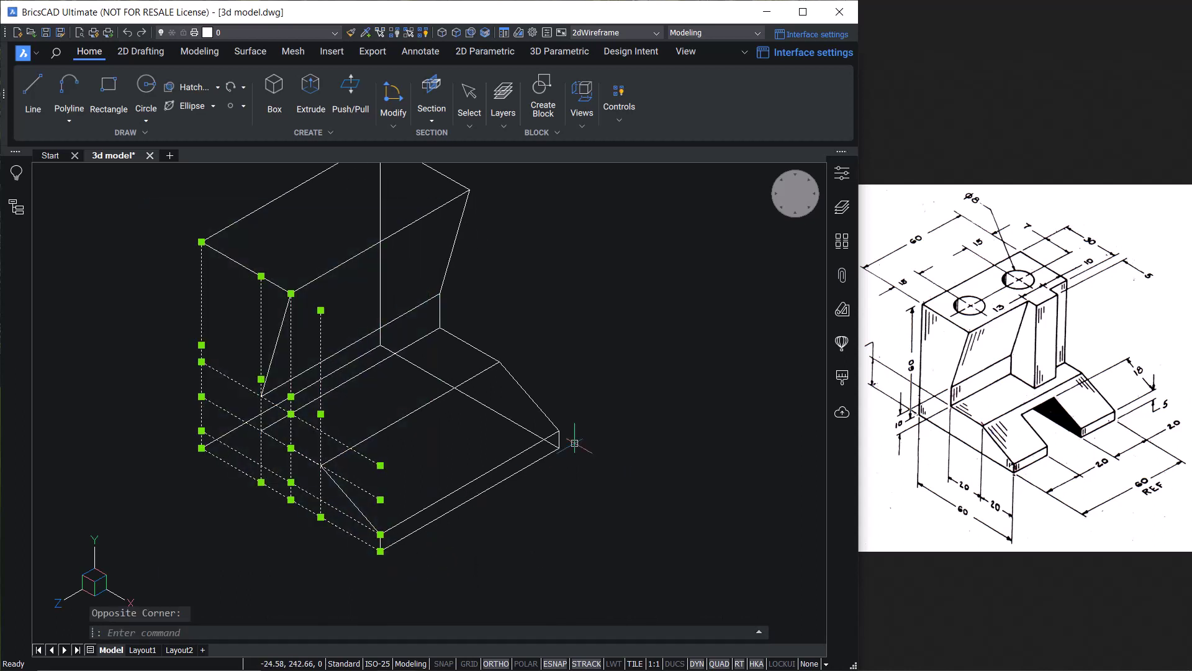
text(e)
key(Return)
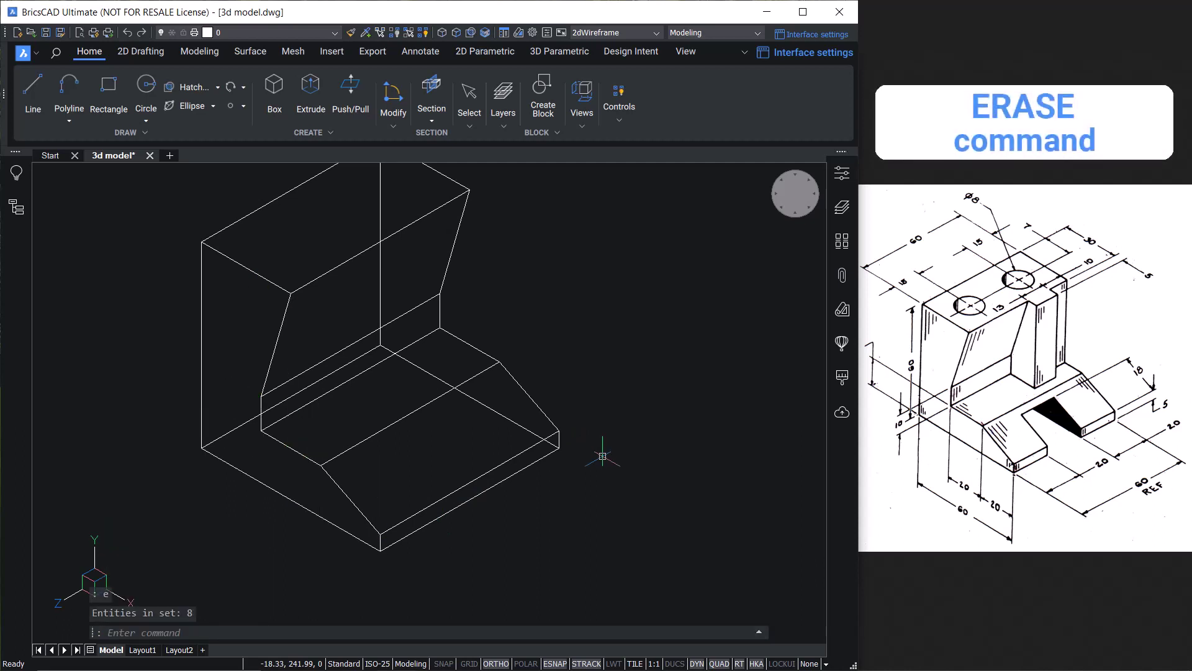
middle_drag(601, 458, 621, 497)
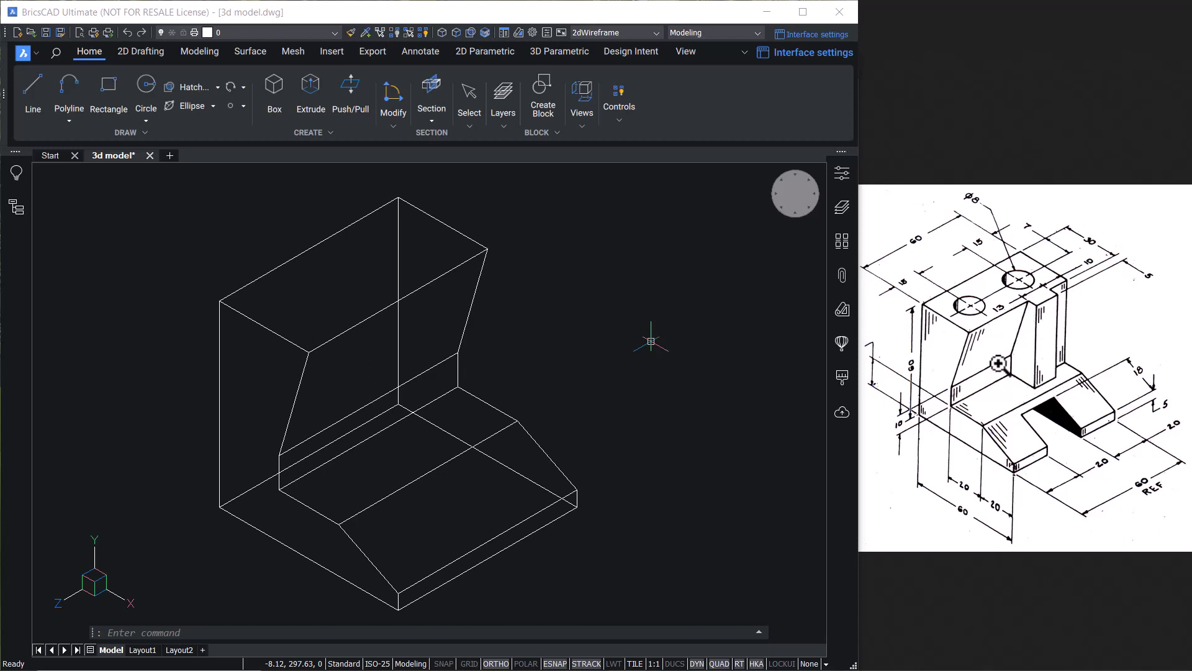
Step: Draw a closed rib profile with a 5-unit edge and perpendicular drop, then extrude it 13 units
click(62, 96)
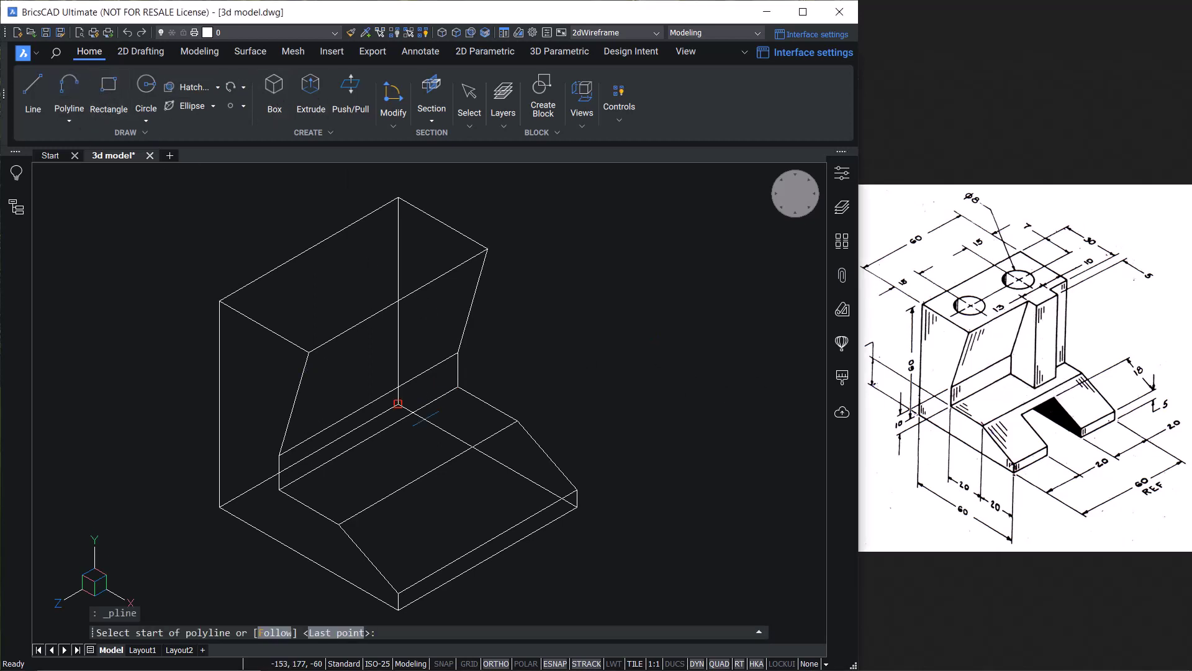
click(309, 352)
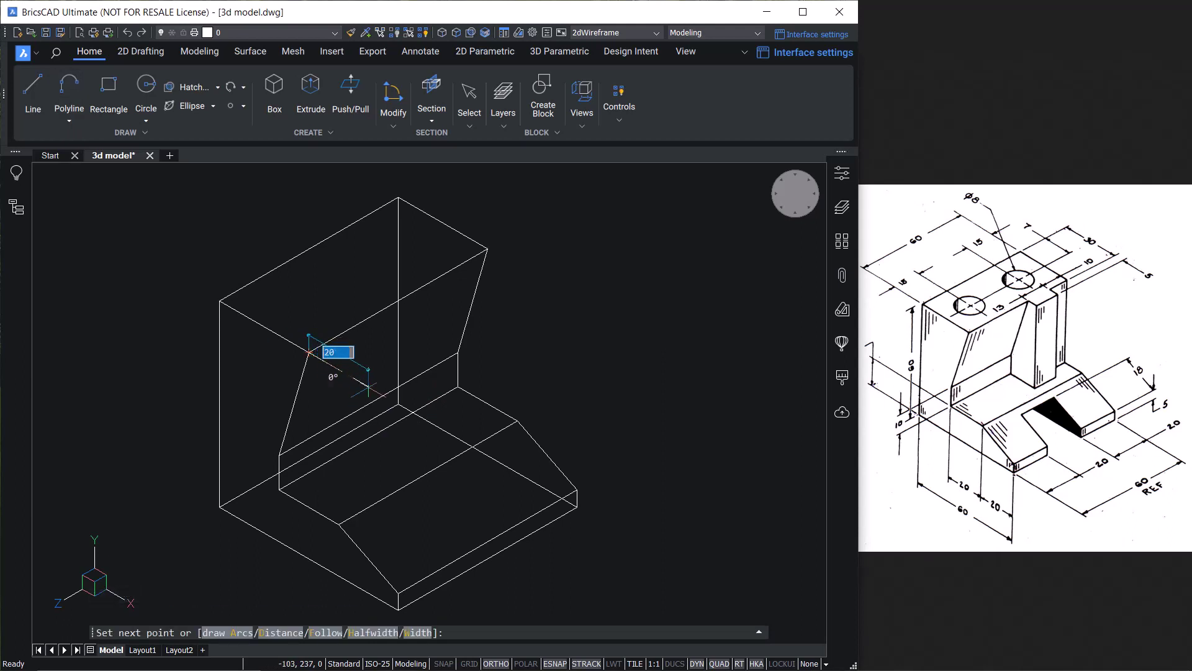
text(5)
key(Return)
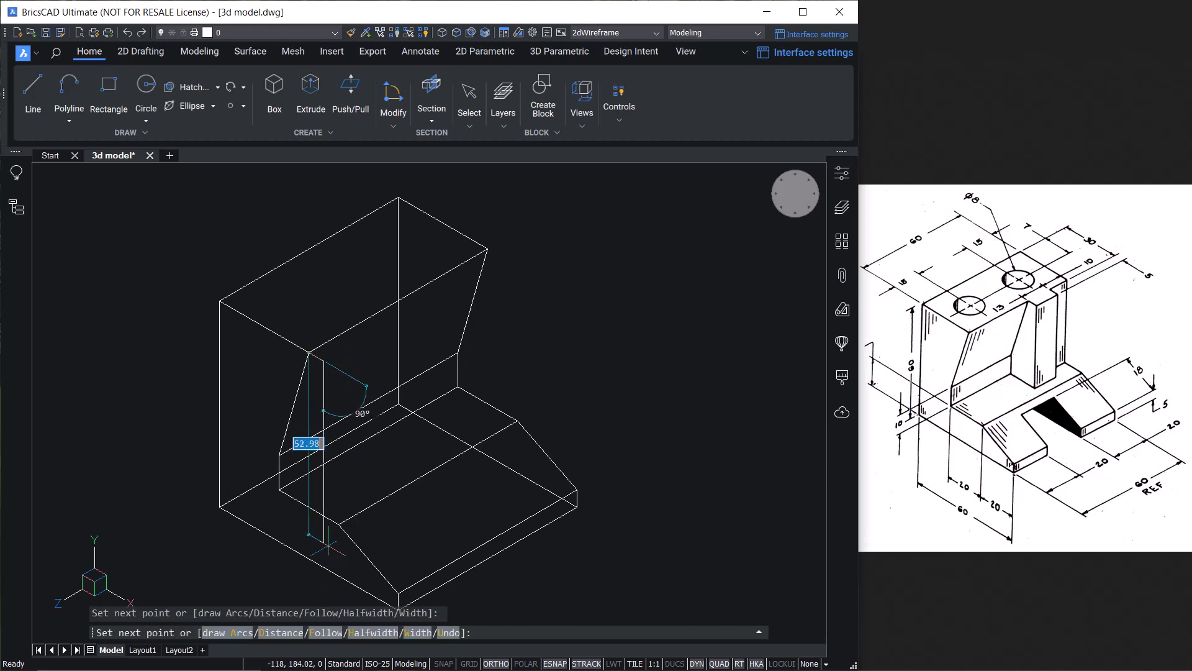
shift+right_click(323, 514)
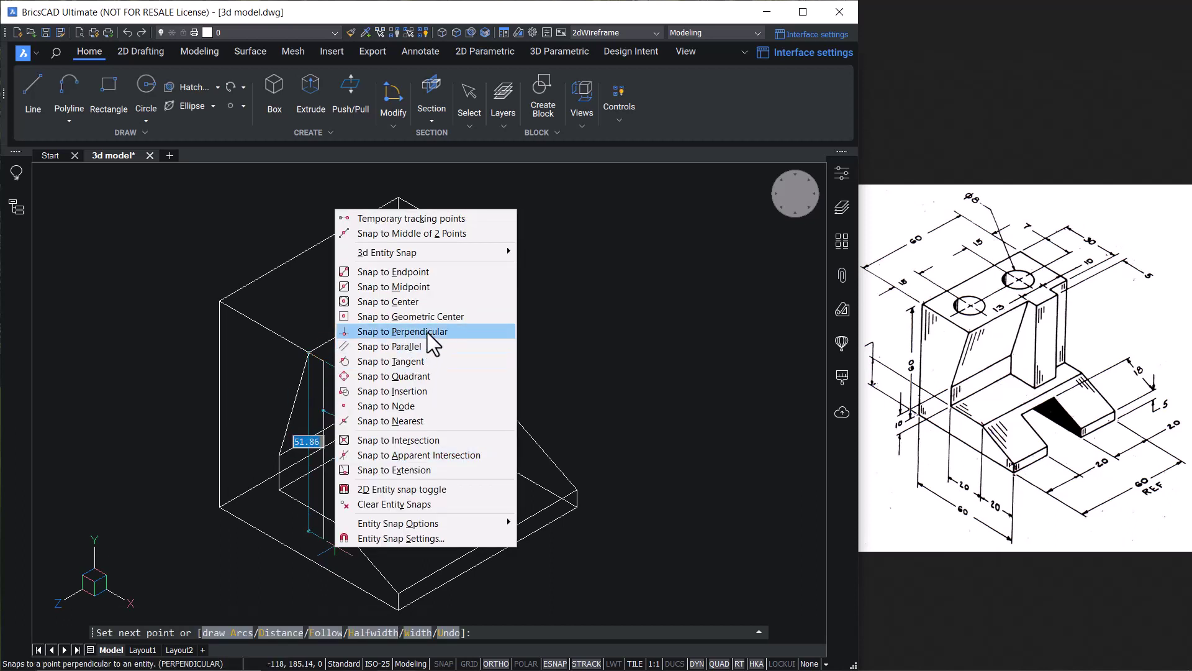
click(430, 340)
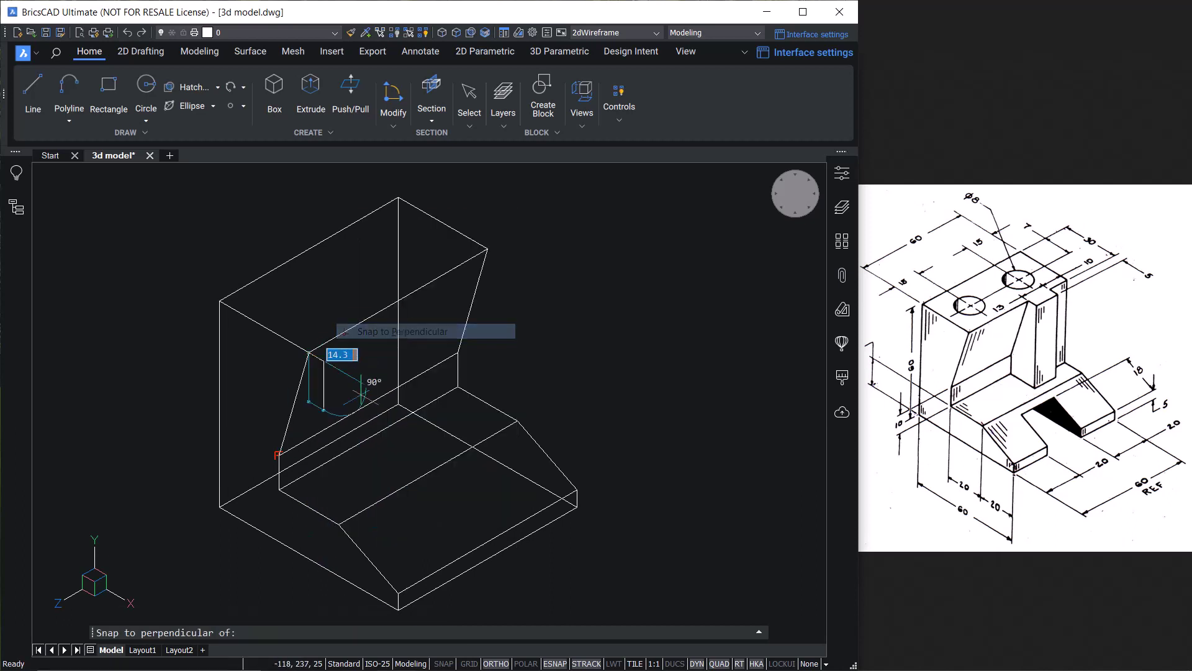
click(322, 526)
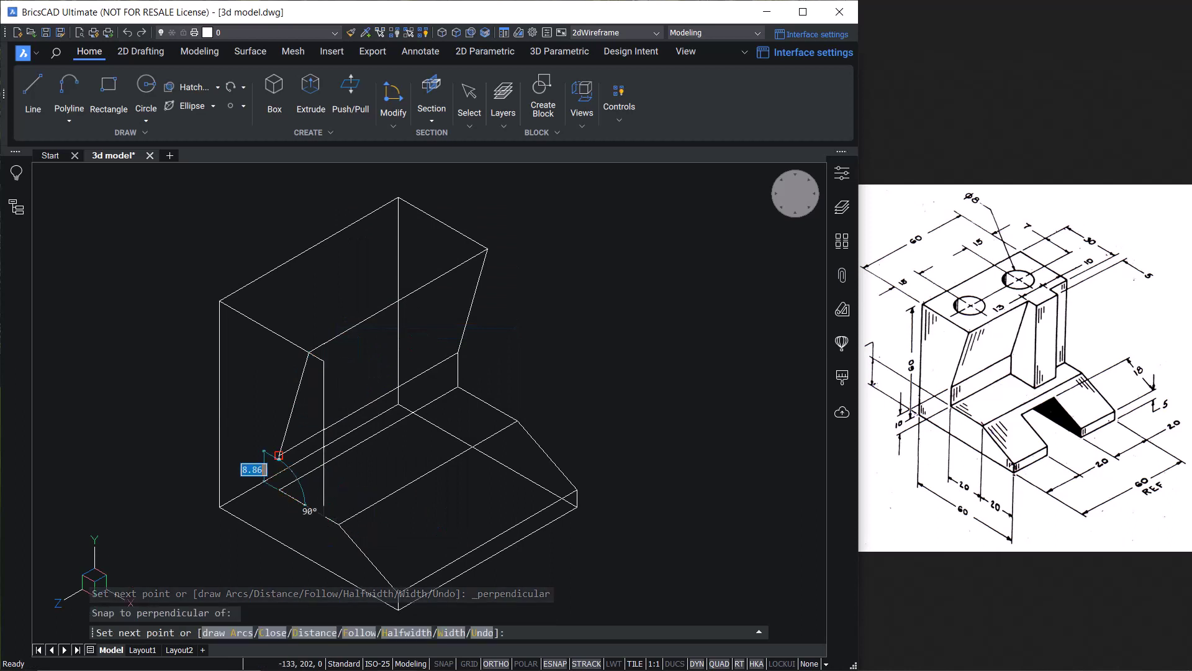
click(279, 455)
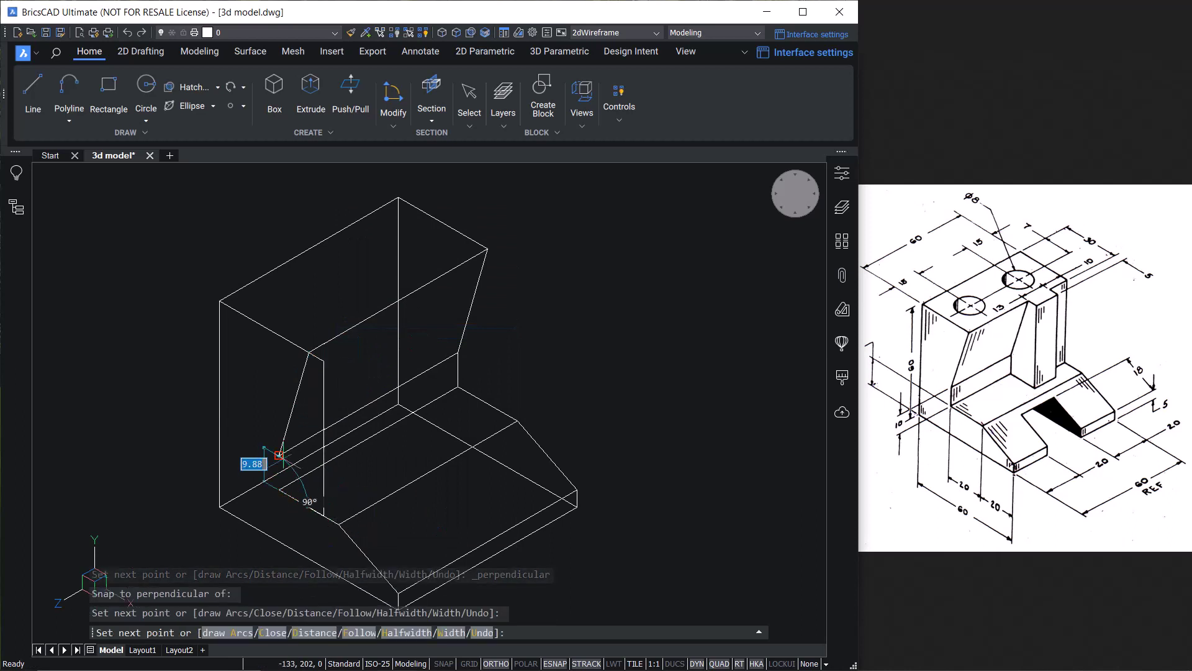
click(272, 632)
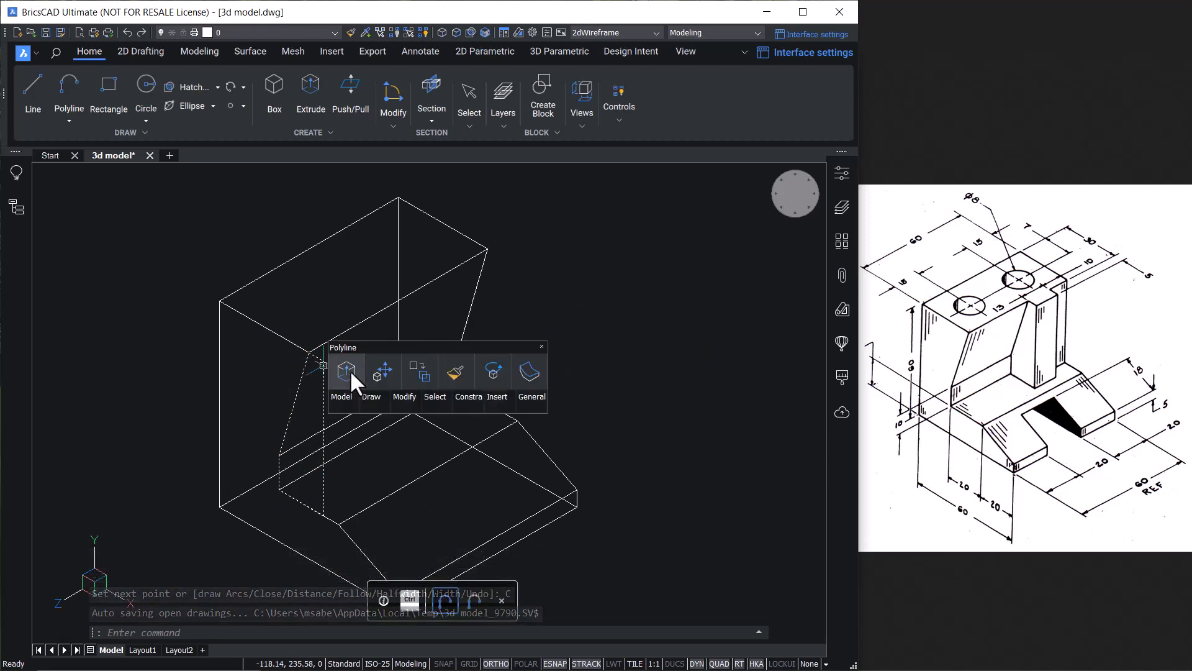
click(349, 370)
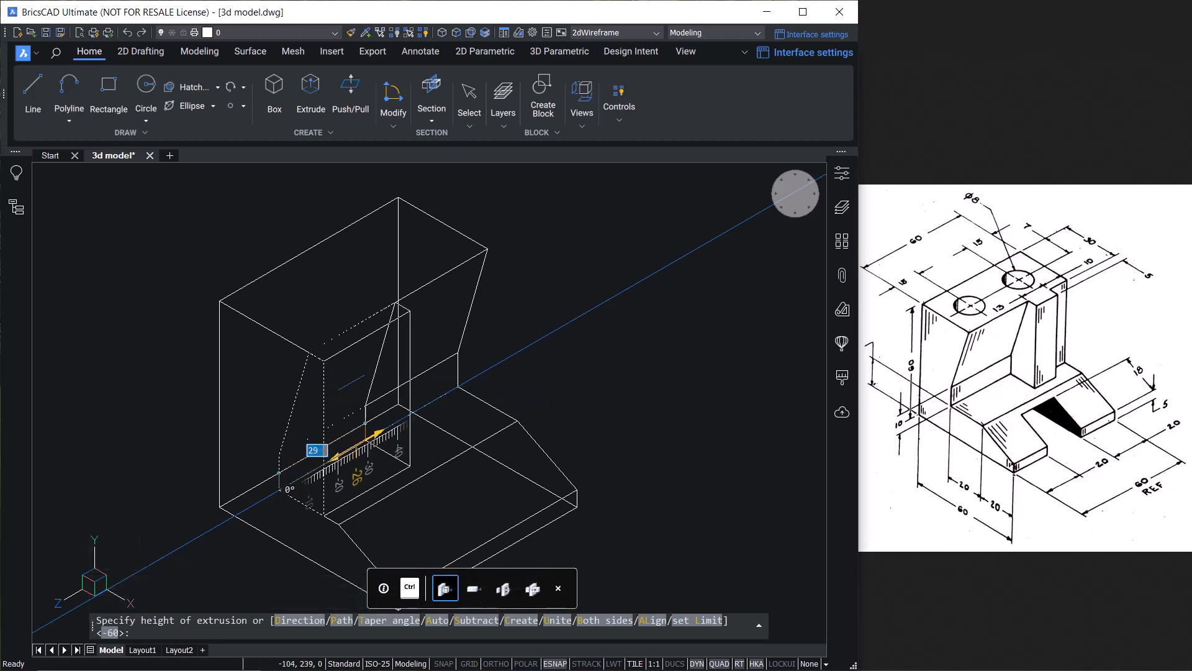
click(377, 371)
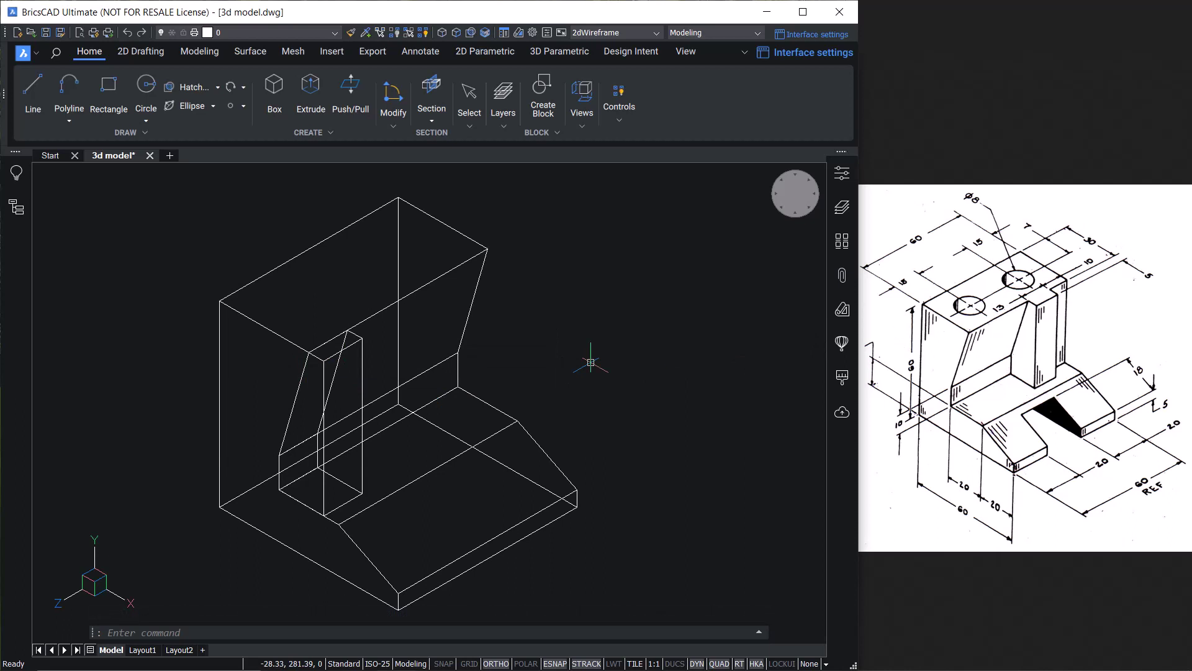
Step: Move the rib solid 37.5 units along the upright, using its top corner as base
mouse_move(342, 351)
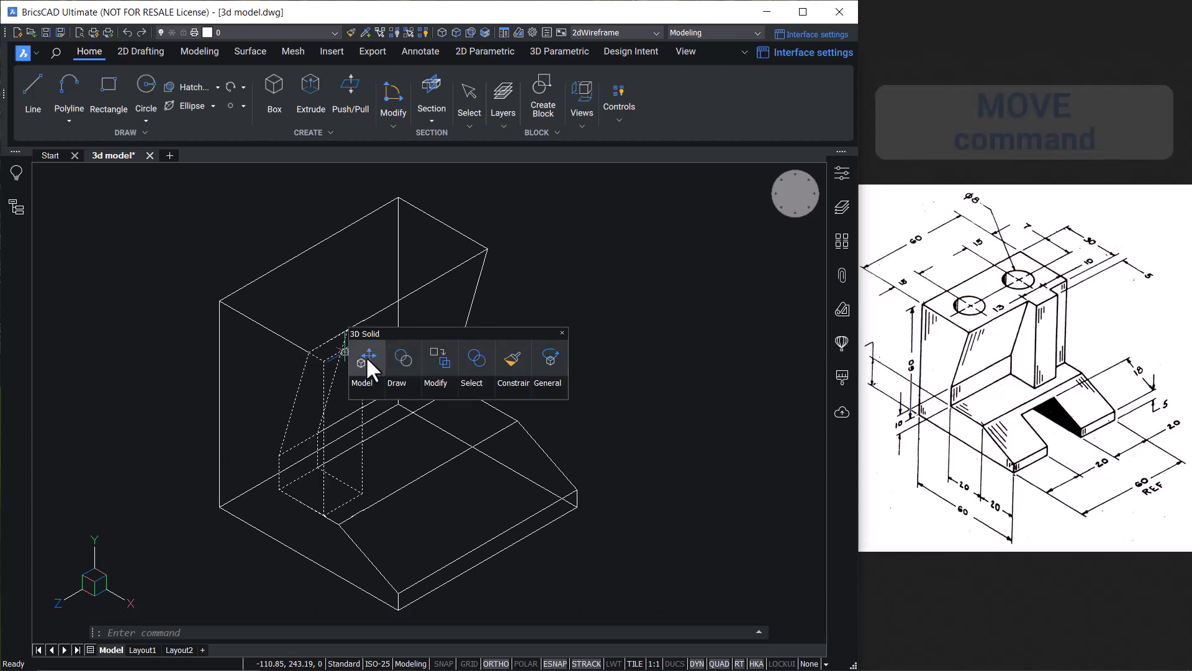
click(366, 357)
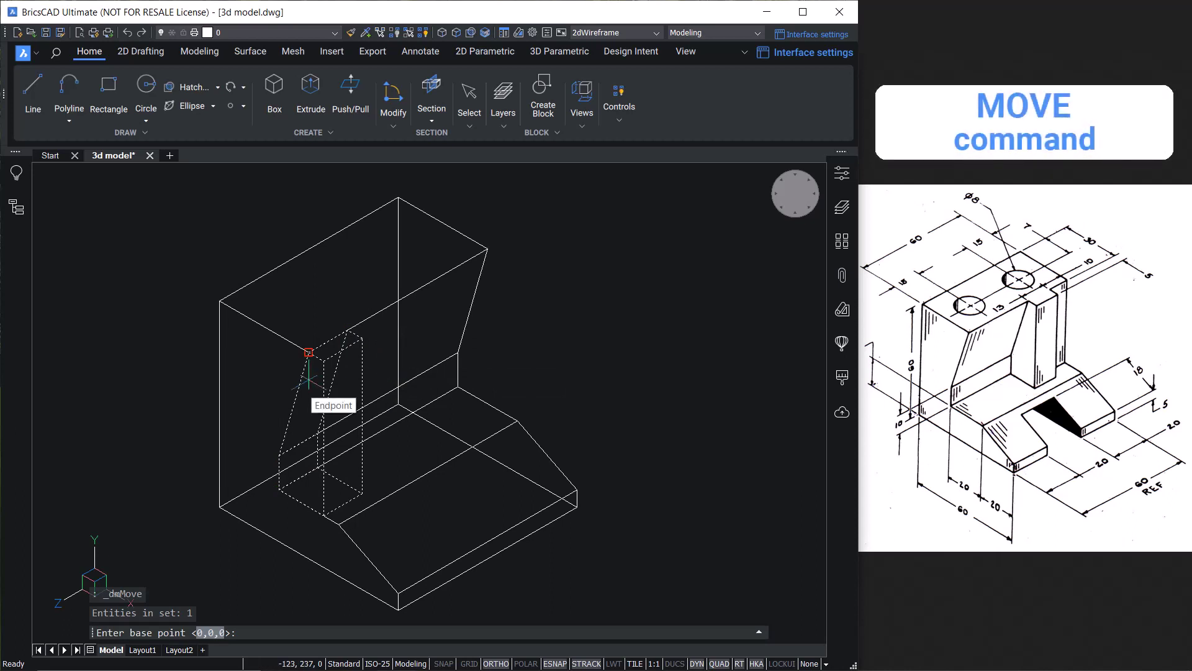
click(309, 352)
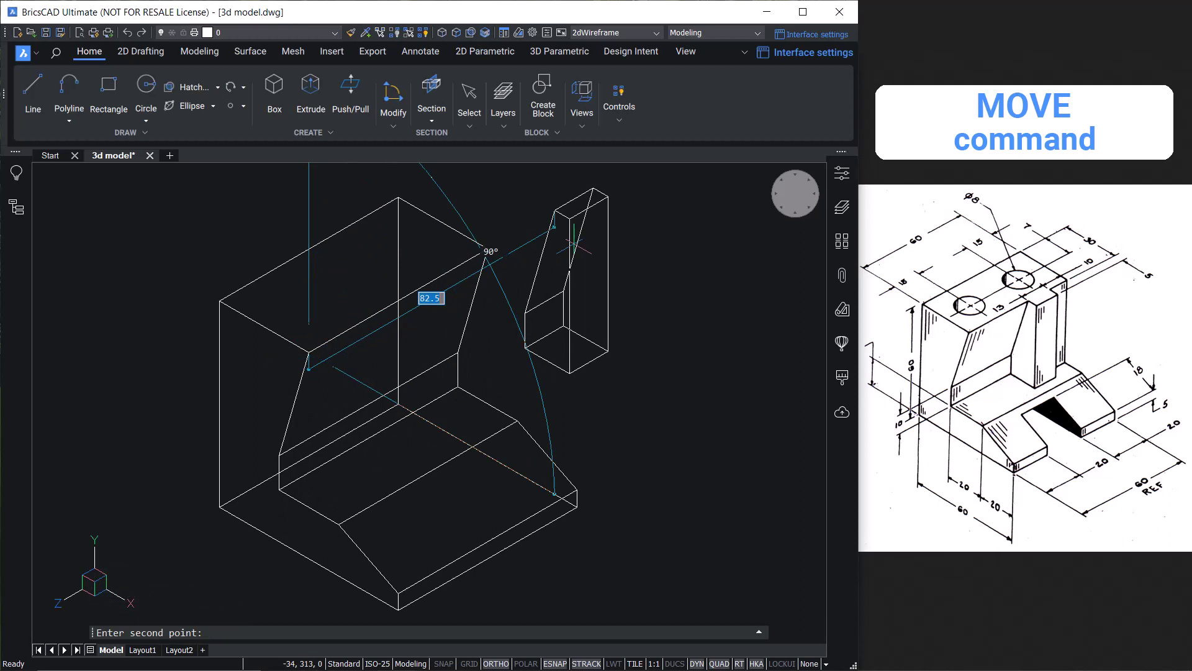
text(37.5)
key(Return)
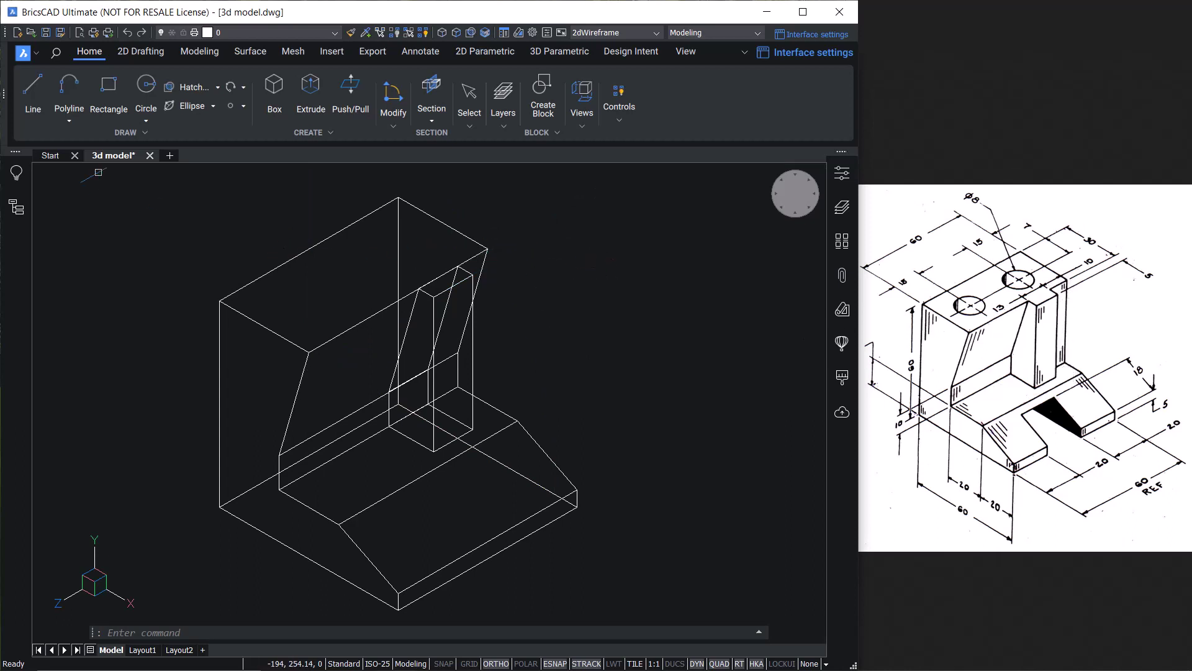
Step: Draw a closed polyline profile at the upright's right end face
click(67, 88)
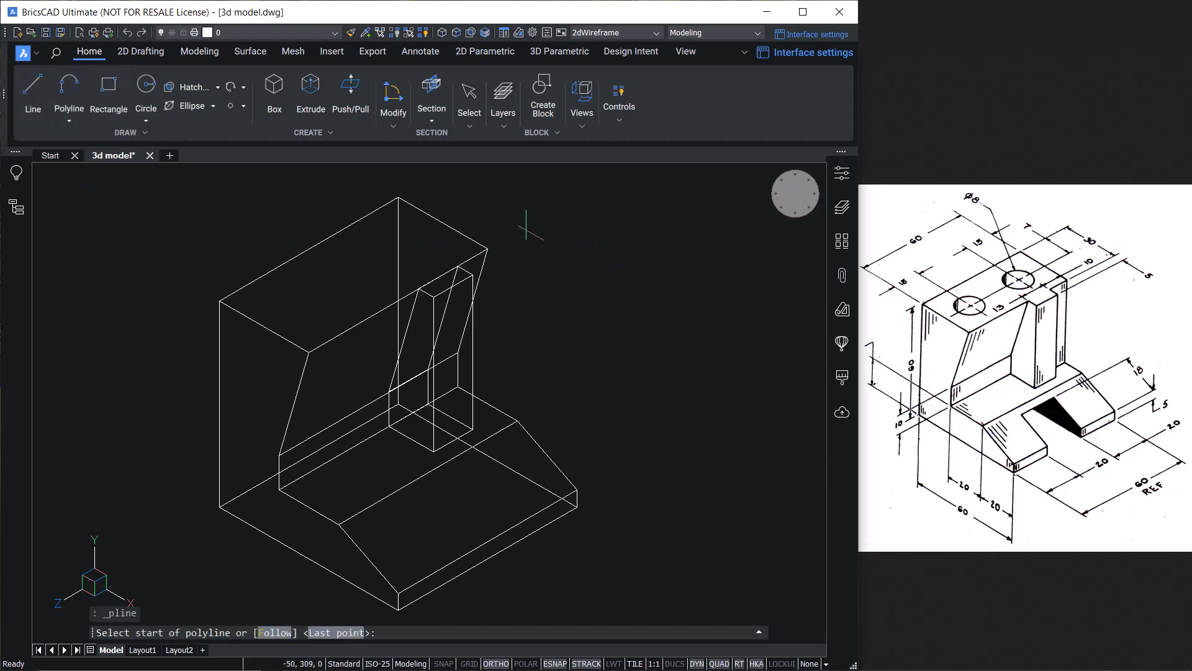
click(488, 248)
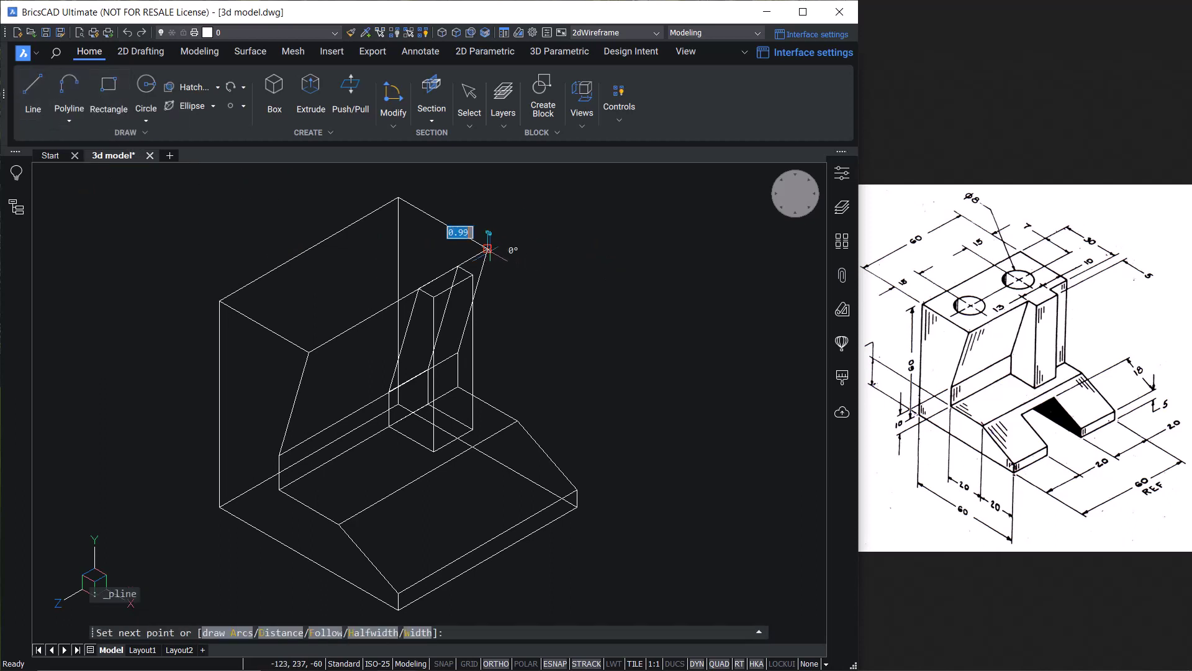
click(488, 404)
click(458, 352)
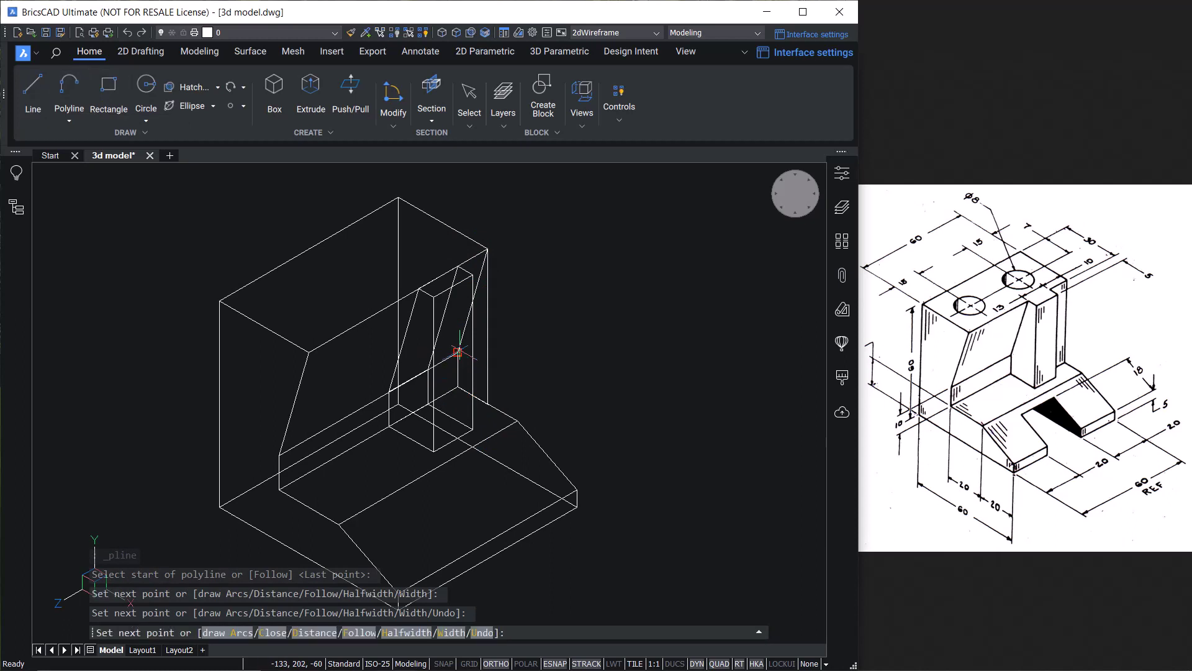
click(273, 632)
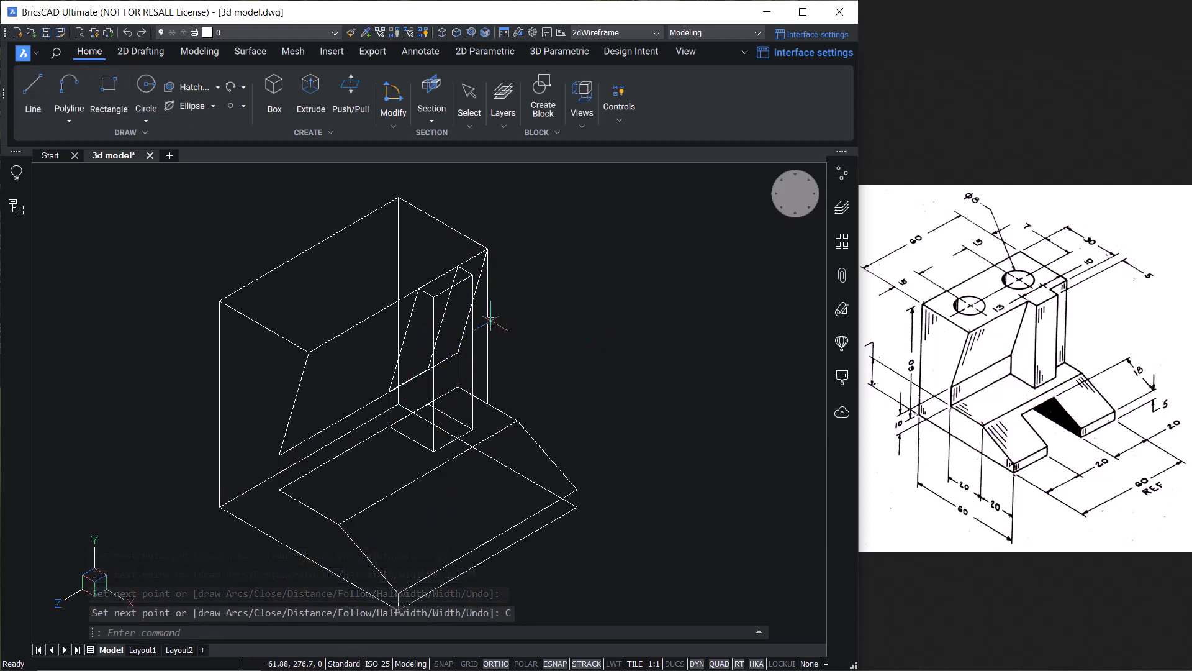
Step: Extrude the new profile 43 units and select the resulting solid to check it
mouse_move(486, 319)
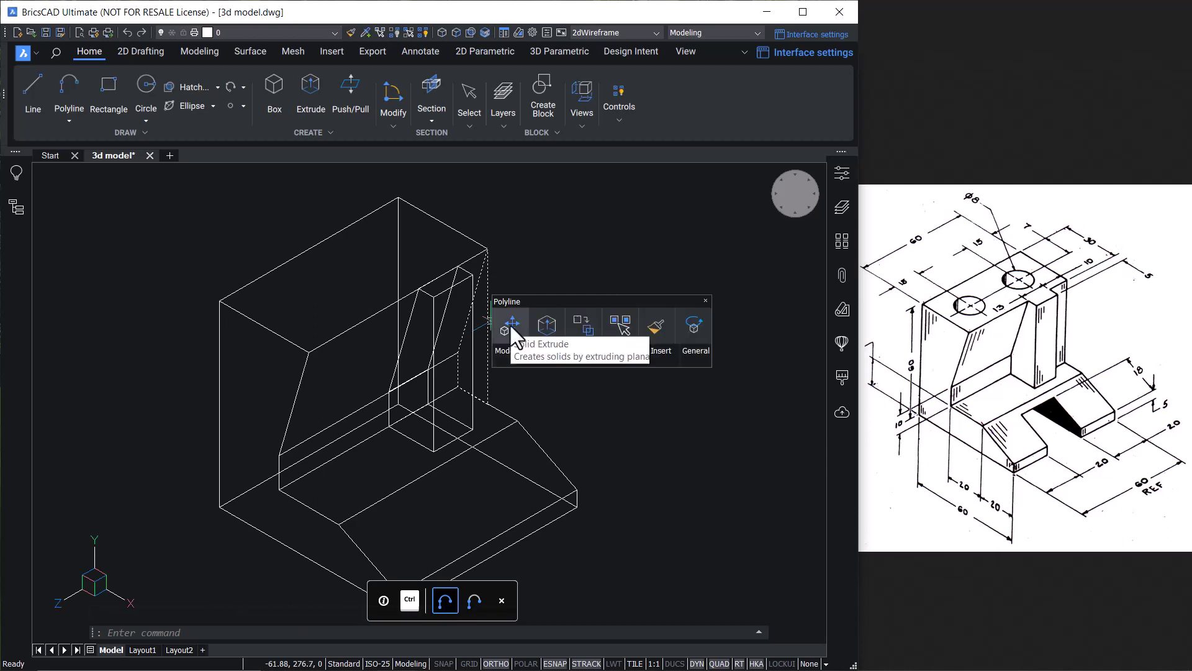
mouse_move(500, 346)
click(583, 421)
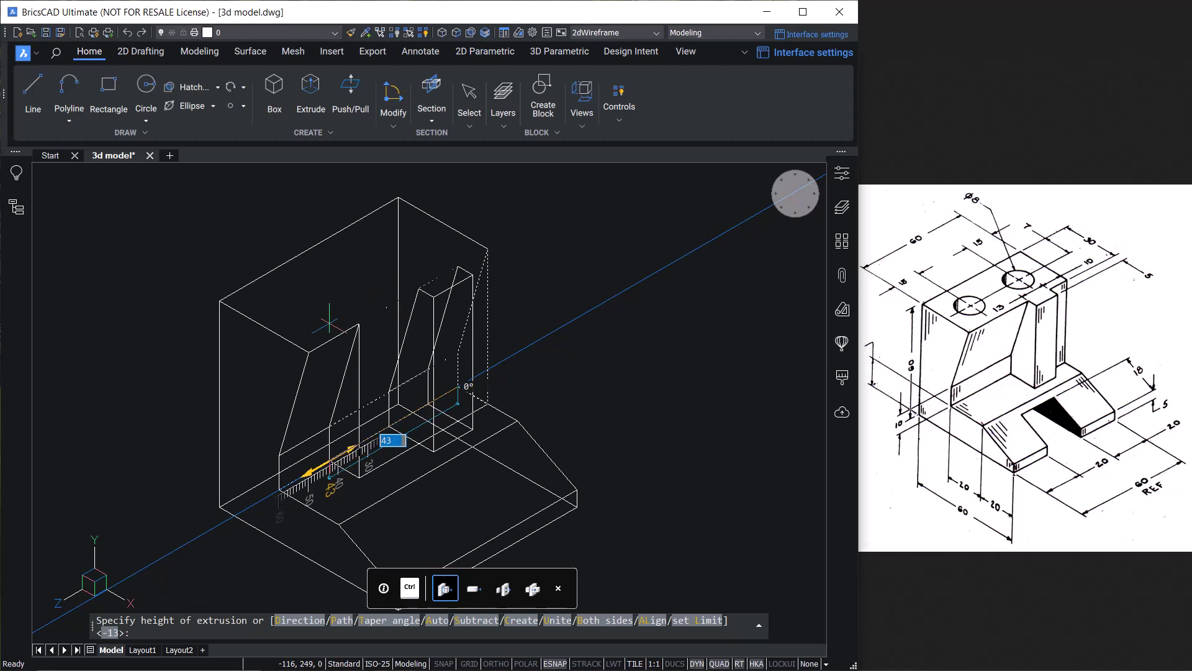
click(329, 323)
click(428, 289)
key(Escape)
click(489, 279)
key(Escape)
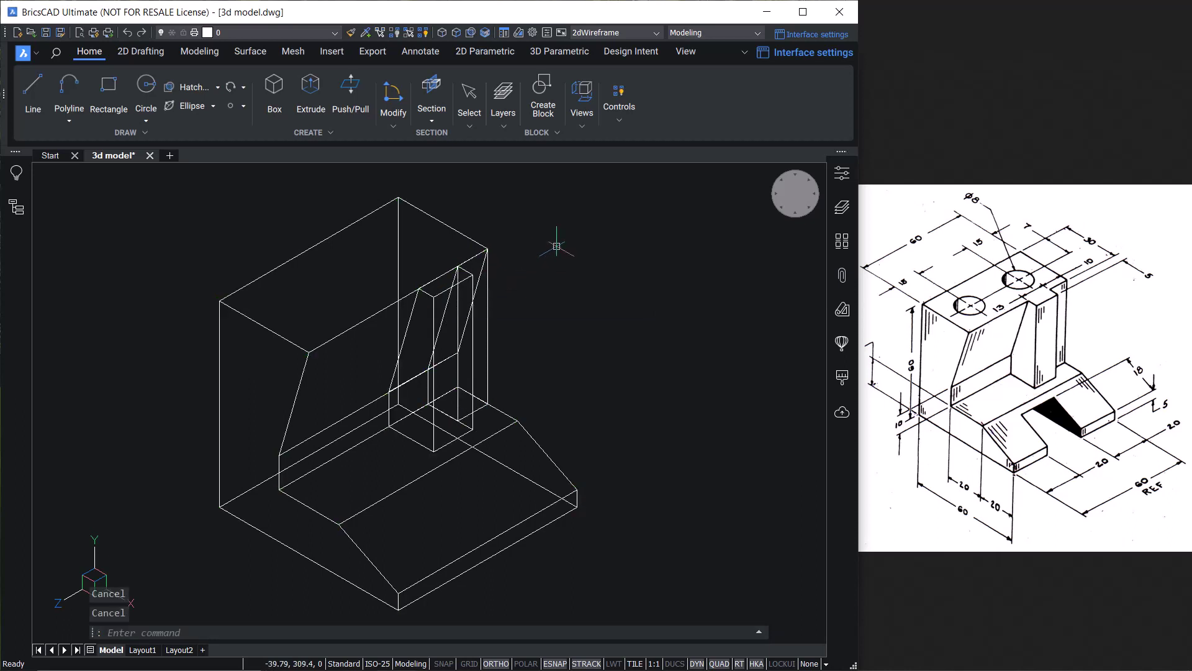
Step: Crossing-select the bracket body, rib and end block and union them into one solid
click(530, 227)
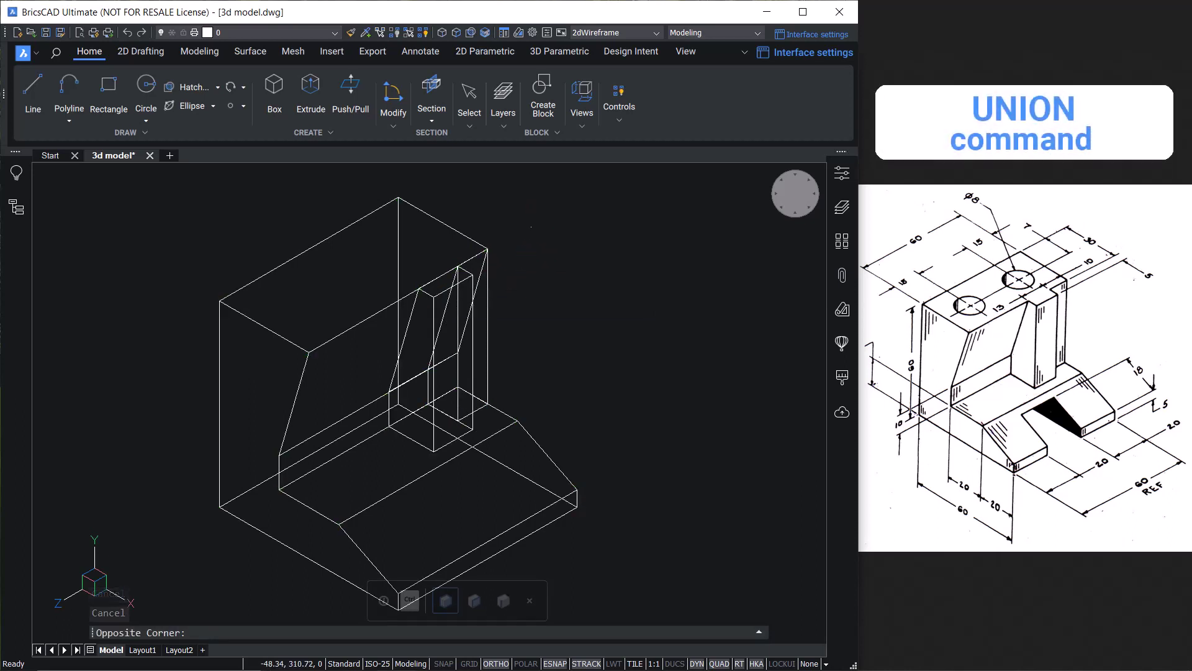
click(407, 315)
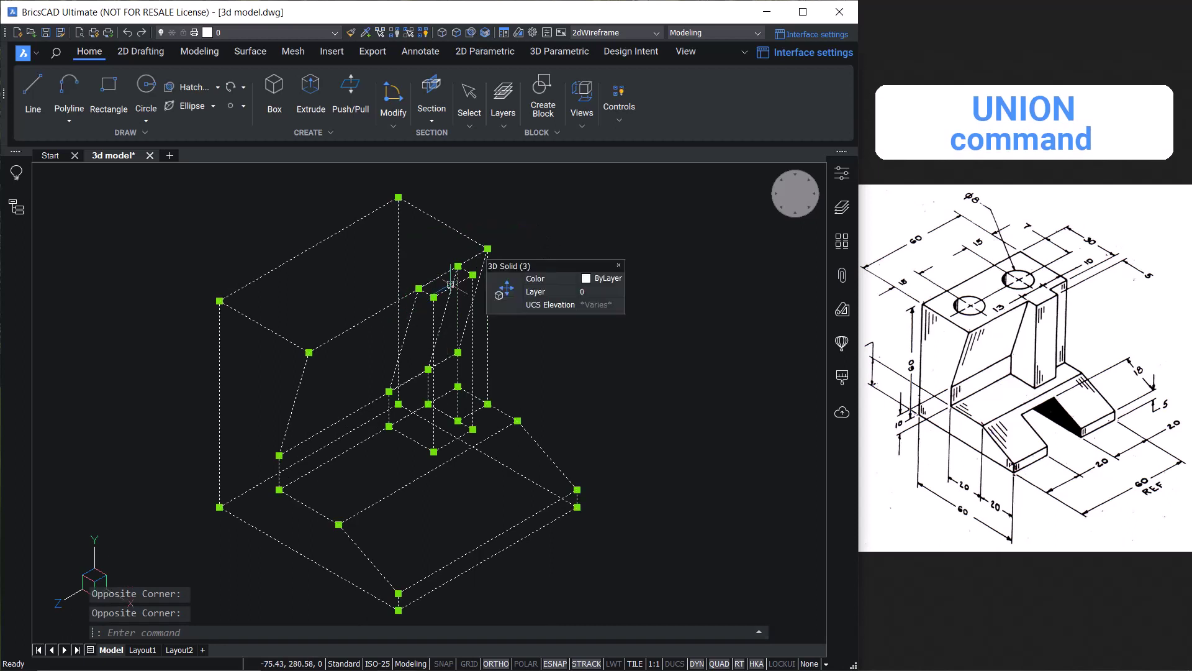
mouse_move(500, 319)
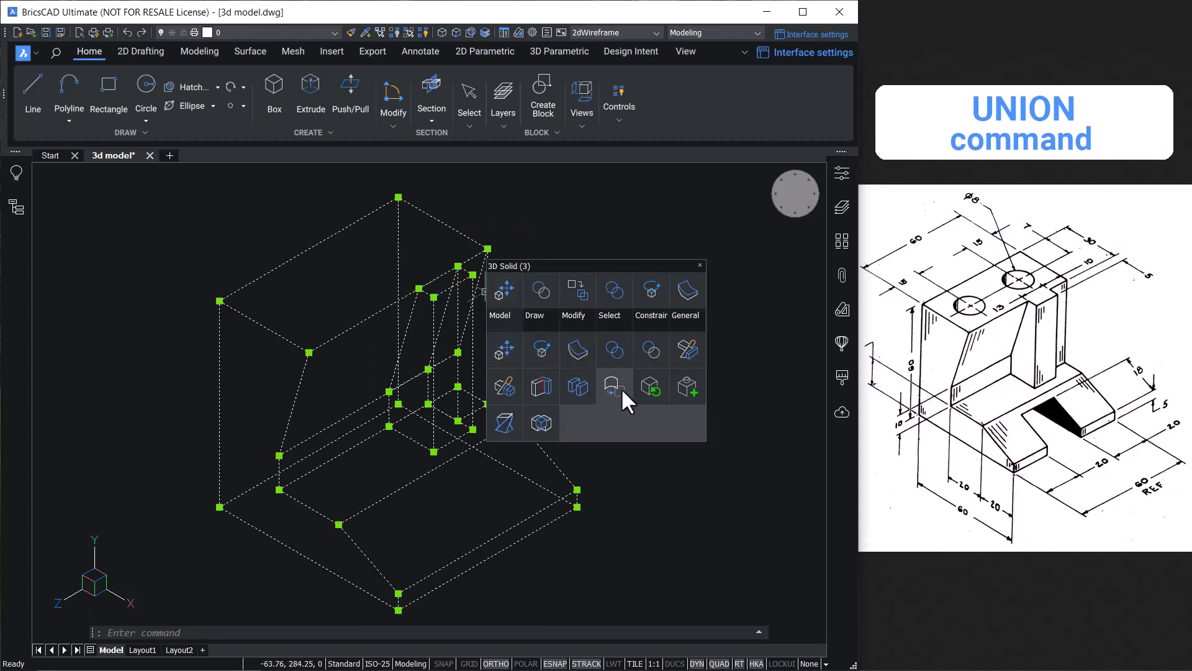
click(620, 349)
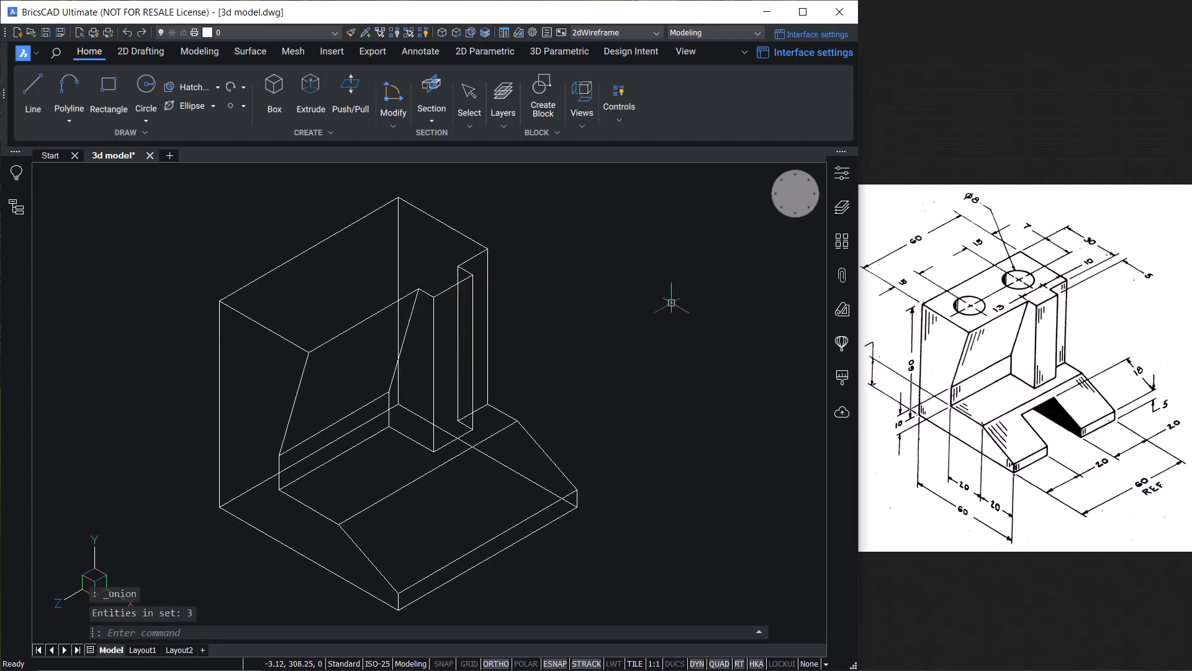
right_click(795, 195)
mouse_move(813, 235)
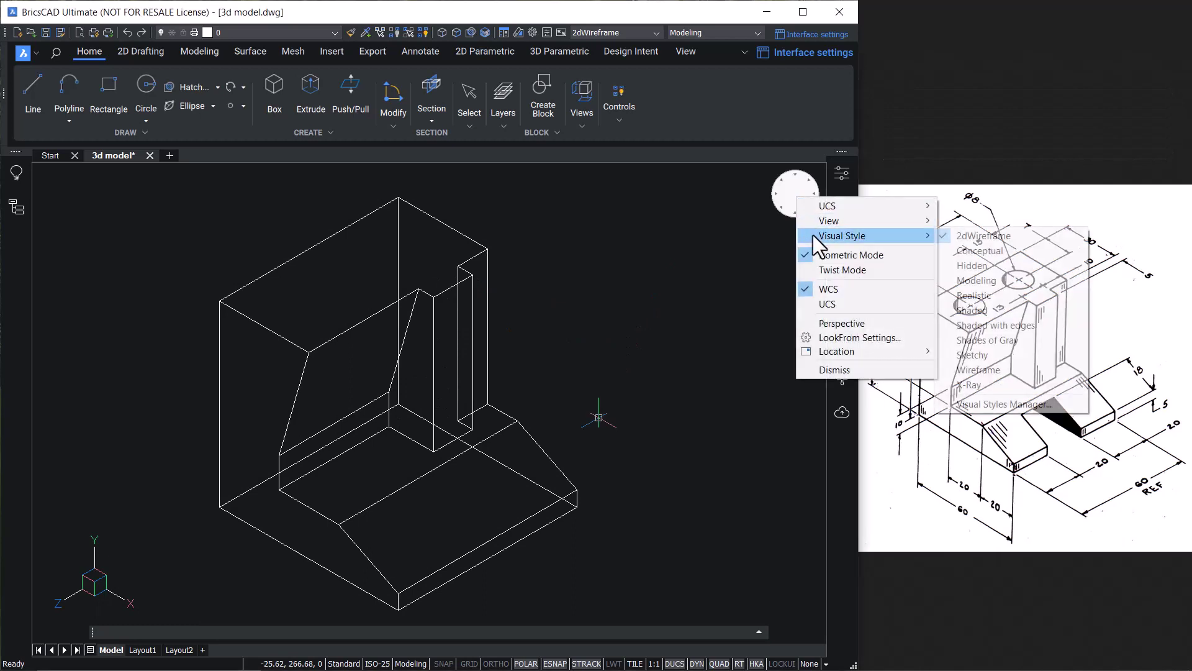
click(978, 325)
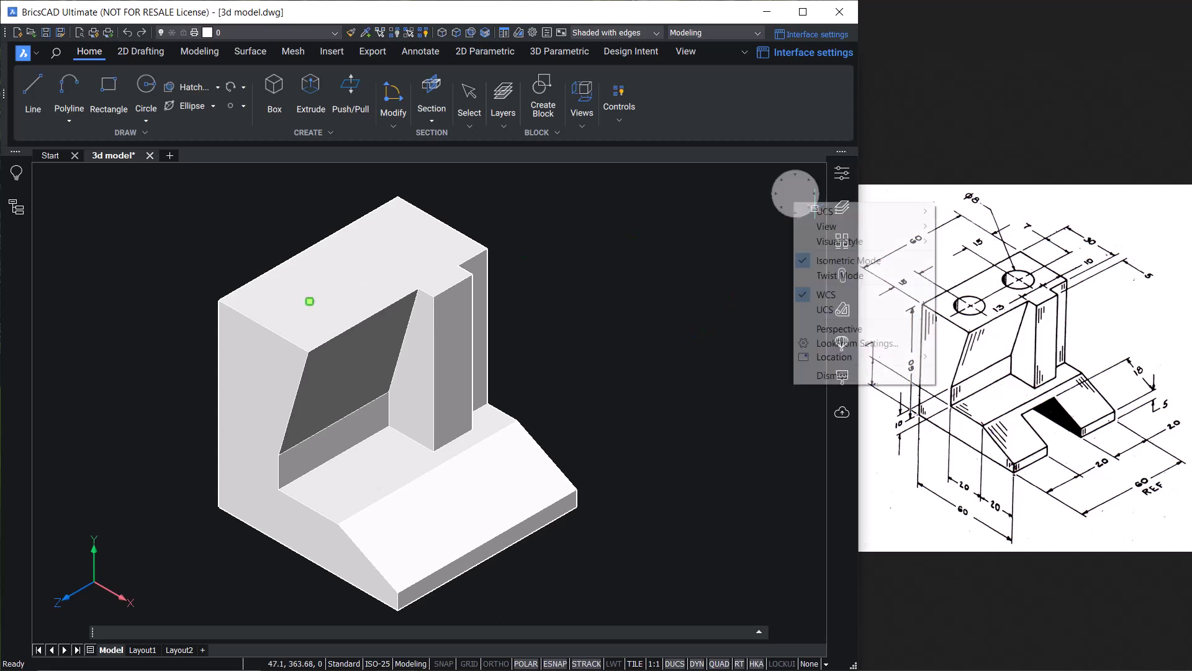
key(ctrl+shift+w)
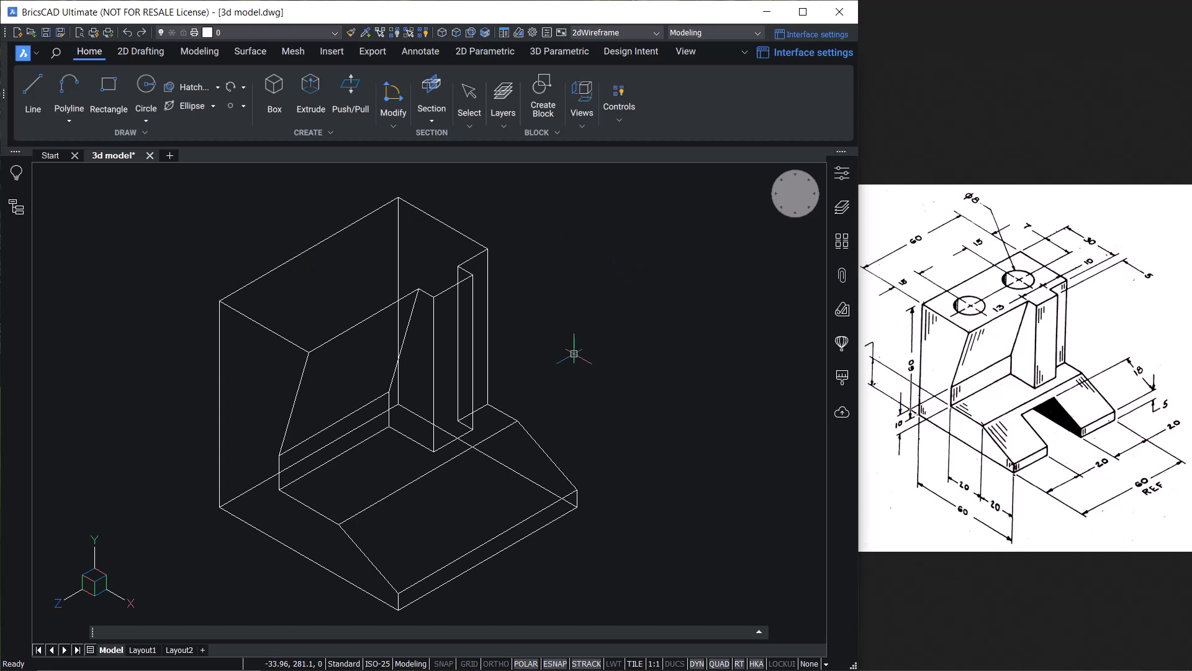
Step: Define a 3-point UCS with its origin at the top face's front corner, fixing the X and Y directions
click(685, 50)
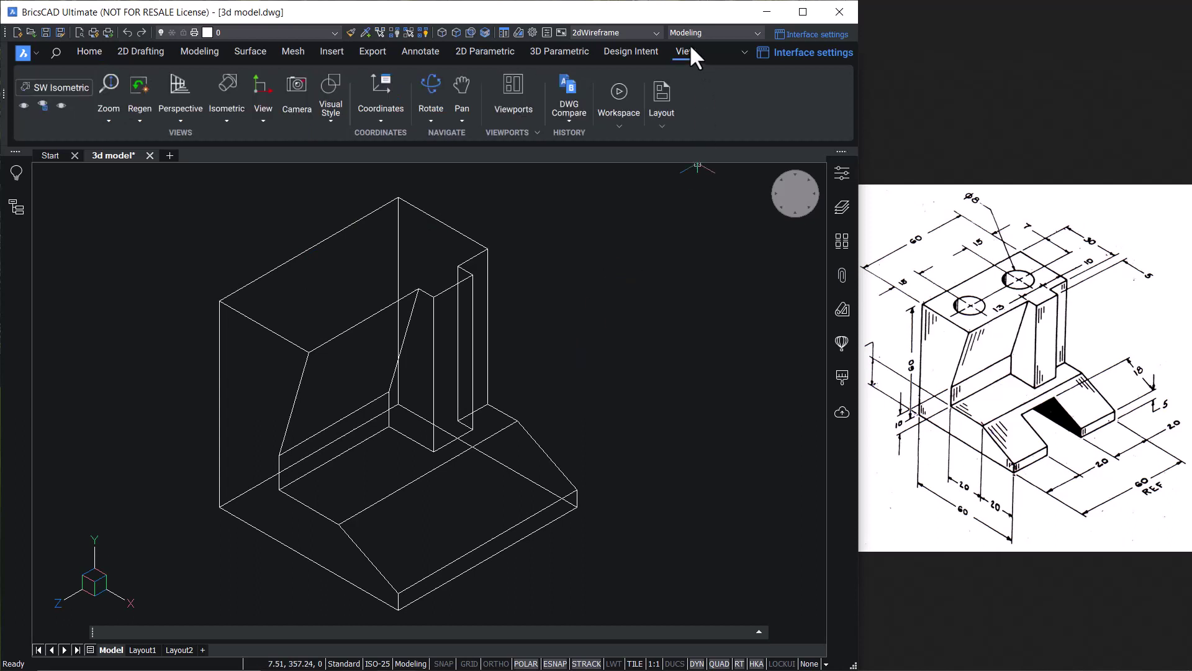
click(380, 118)
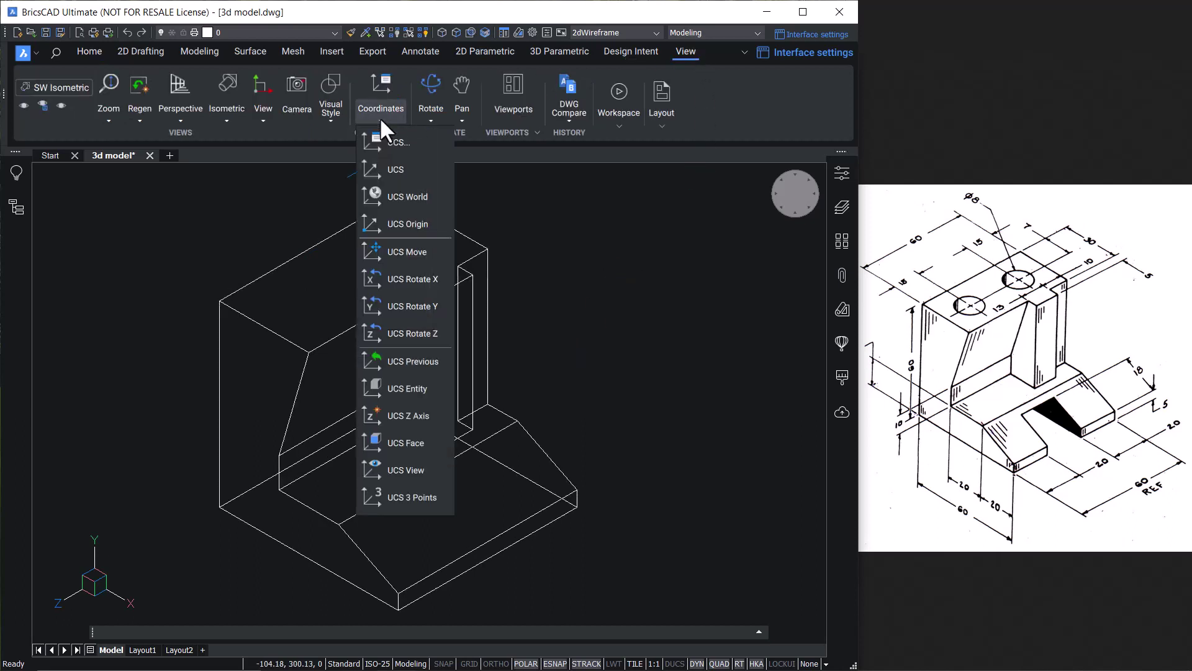
click(397, 497)
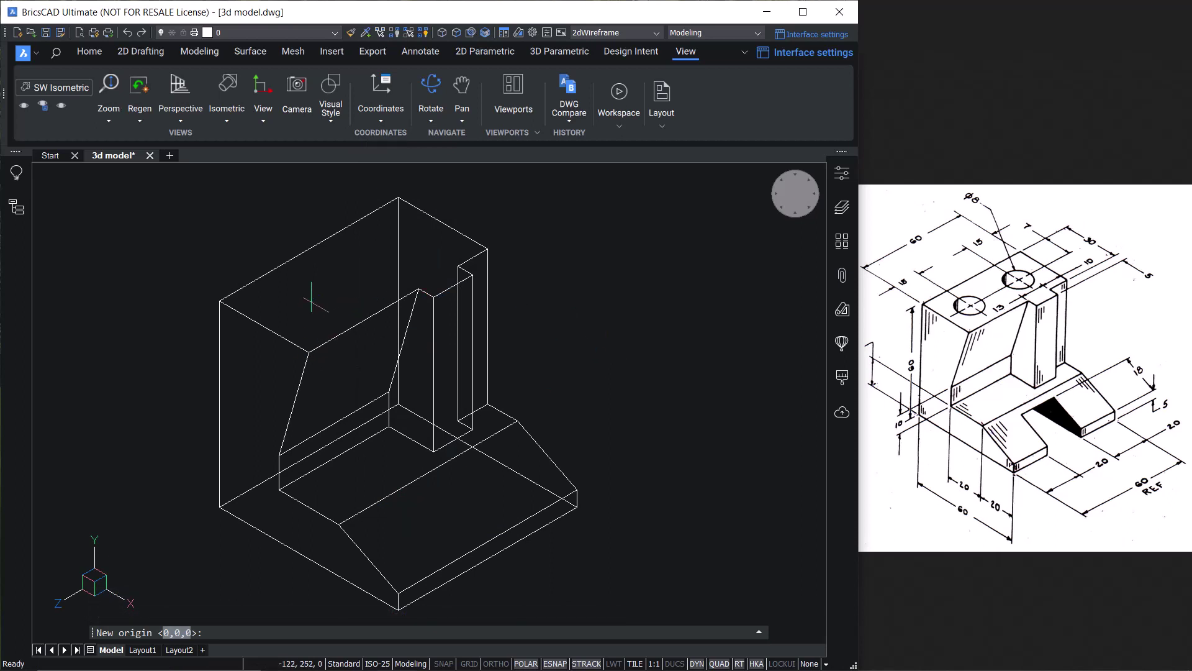
click(309, 353)
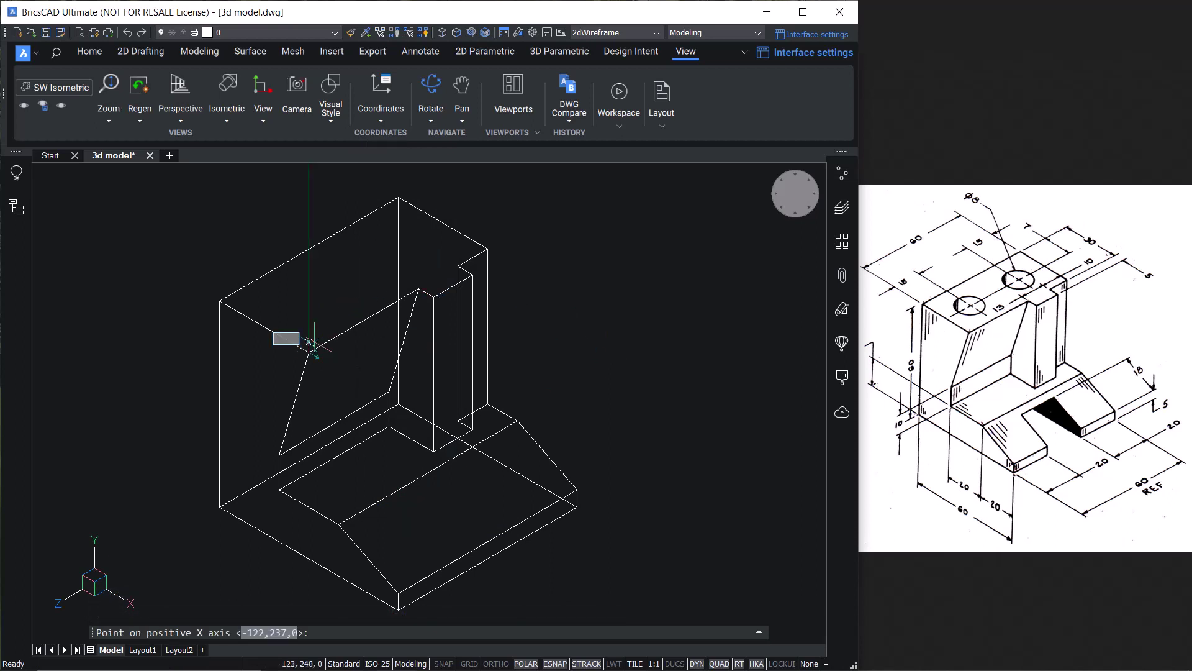
click(420, 290)
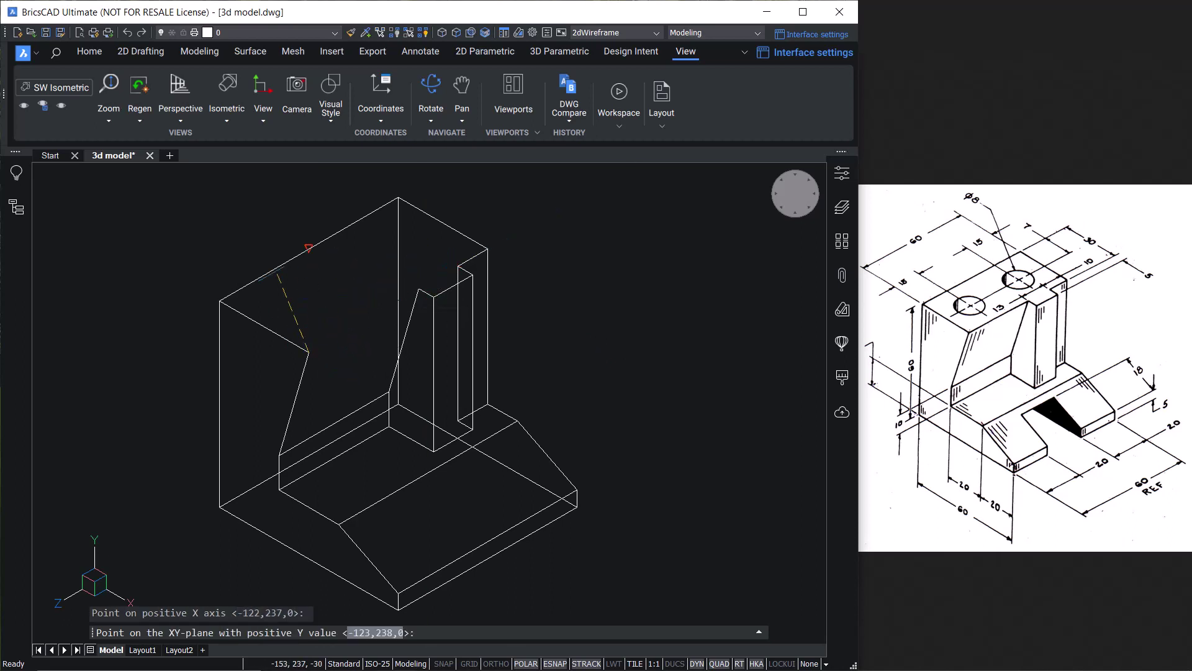
click(220, 293)
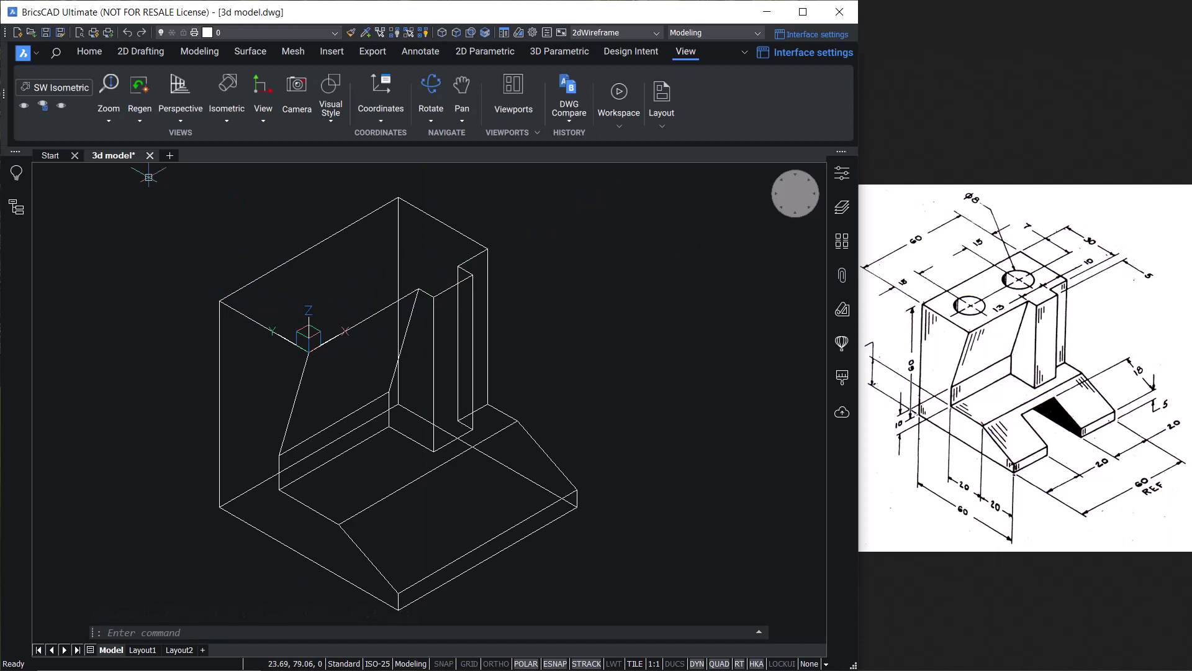
click(87, 51)
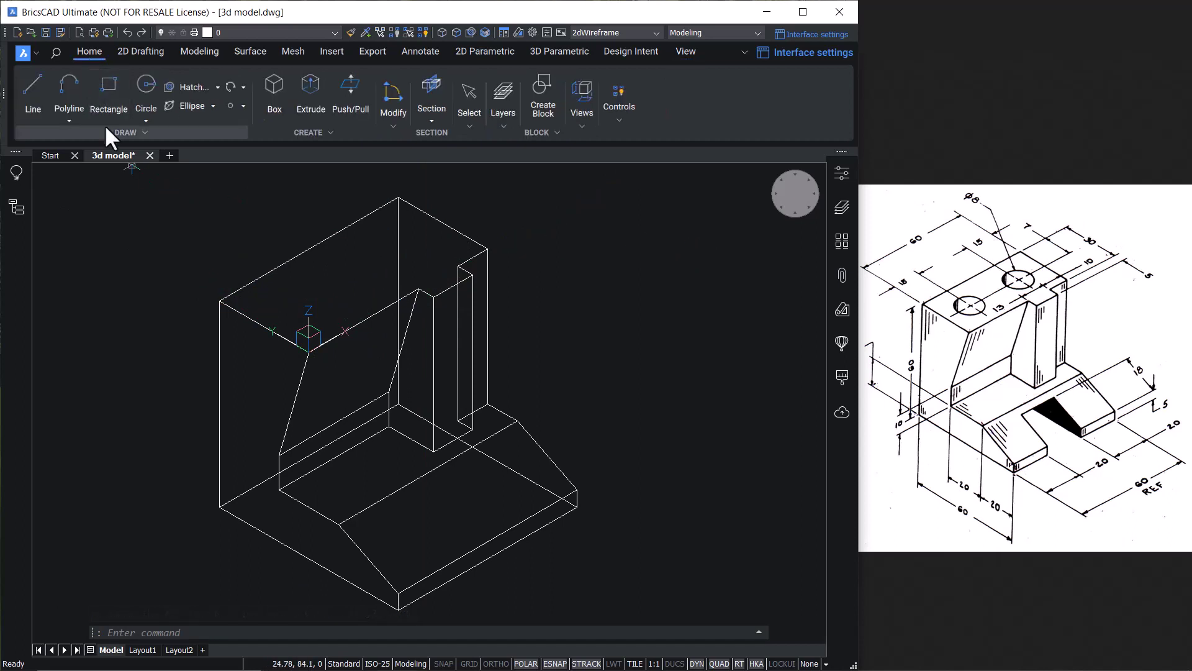
Step: Draw a radius-4 circle centred at 15,15 and extrude it down into a cylinder
click(149, 123)
click(189, 144)
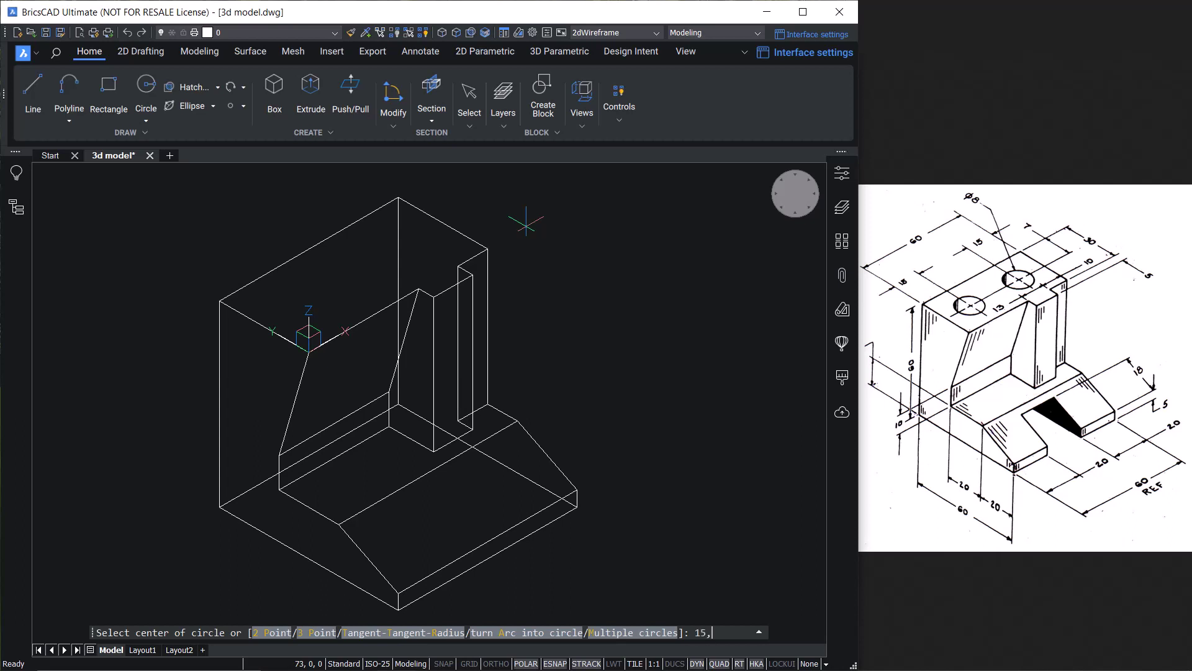
key(Return)
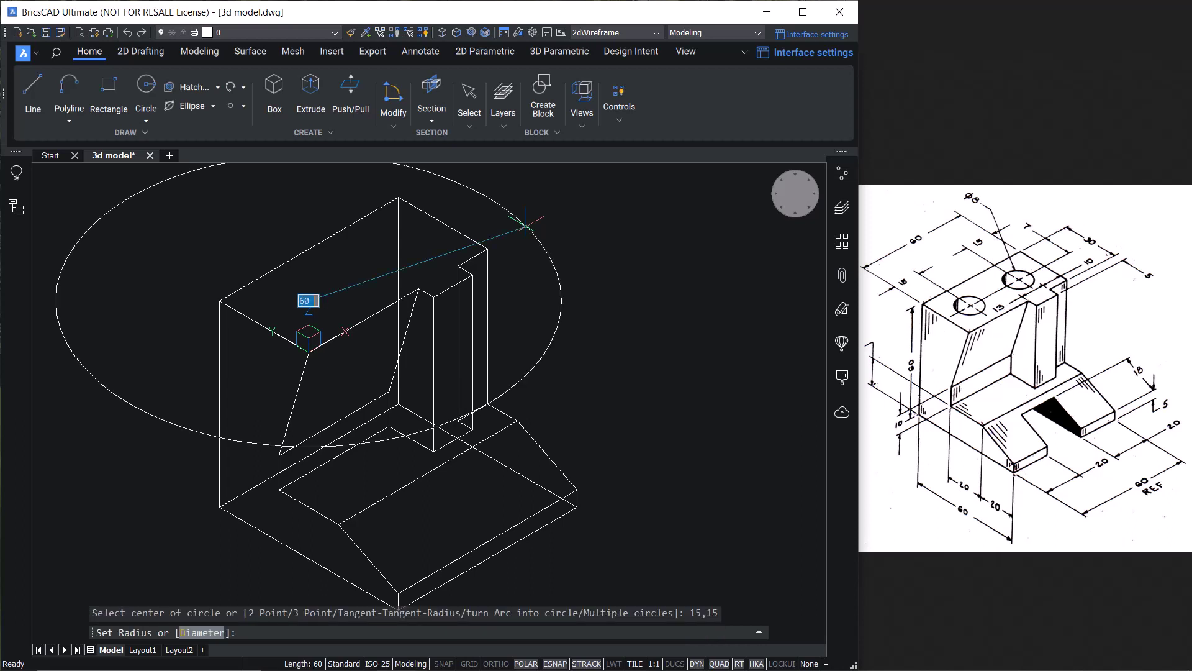
text(4)
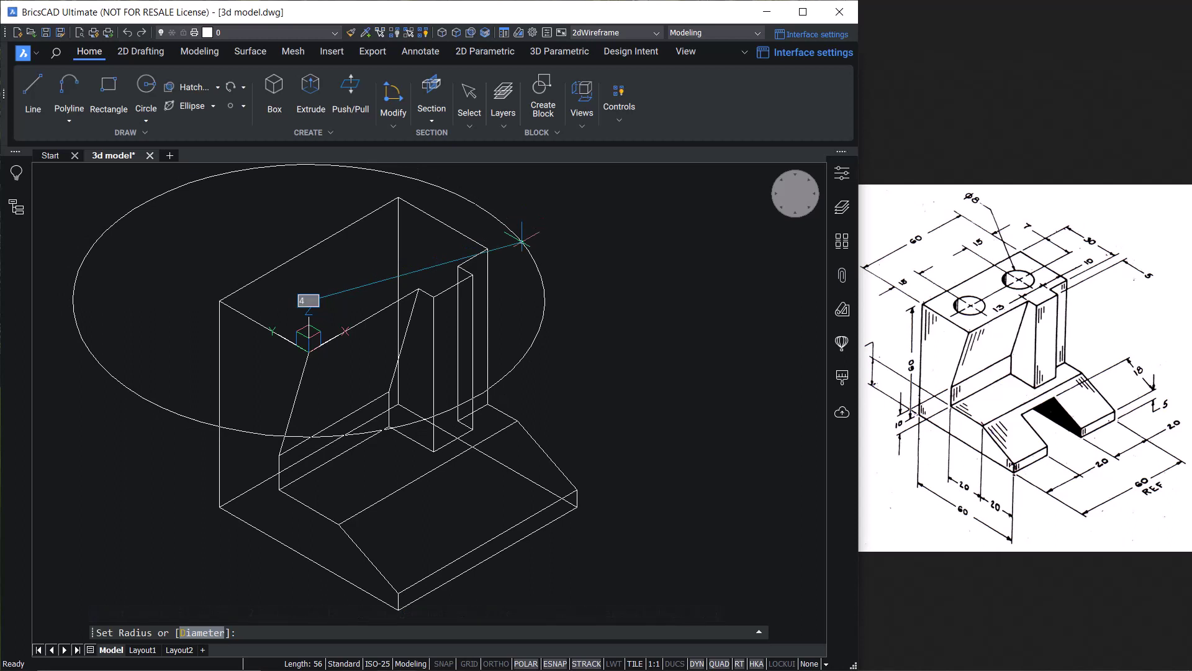
key(Return)
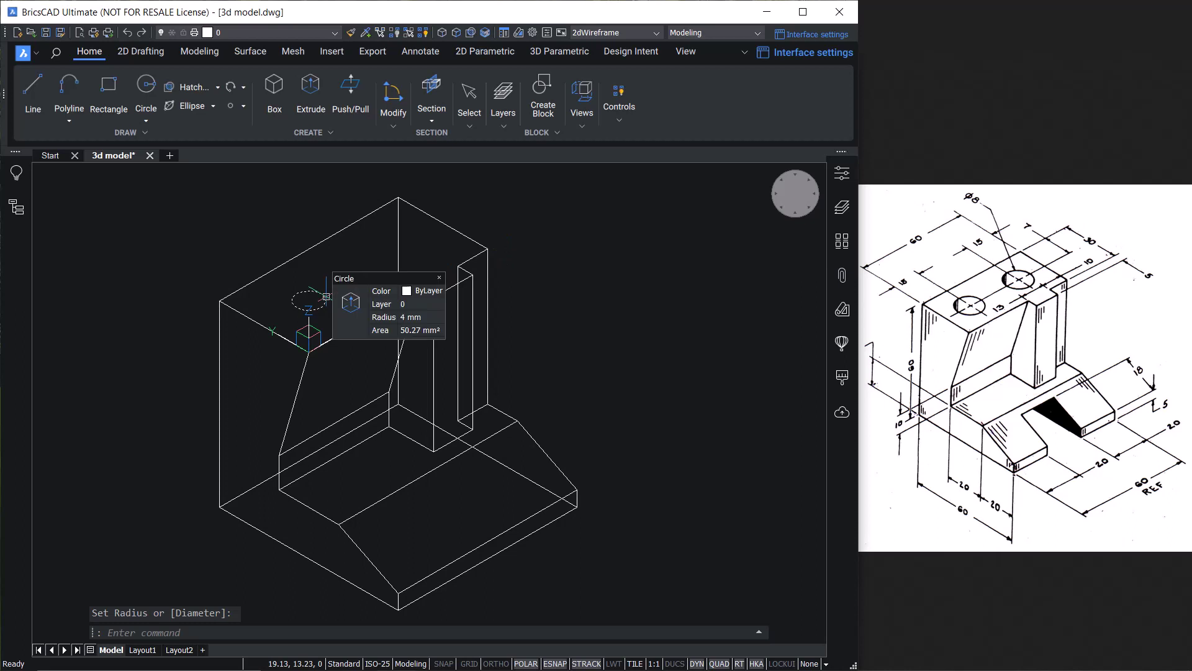
click(355, 300)
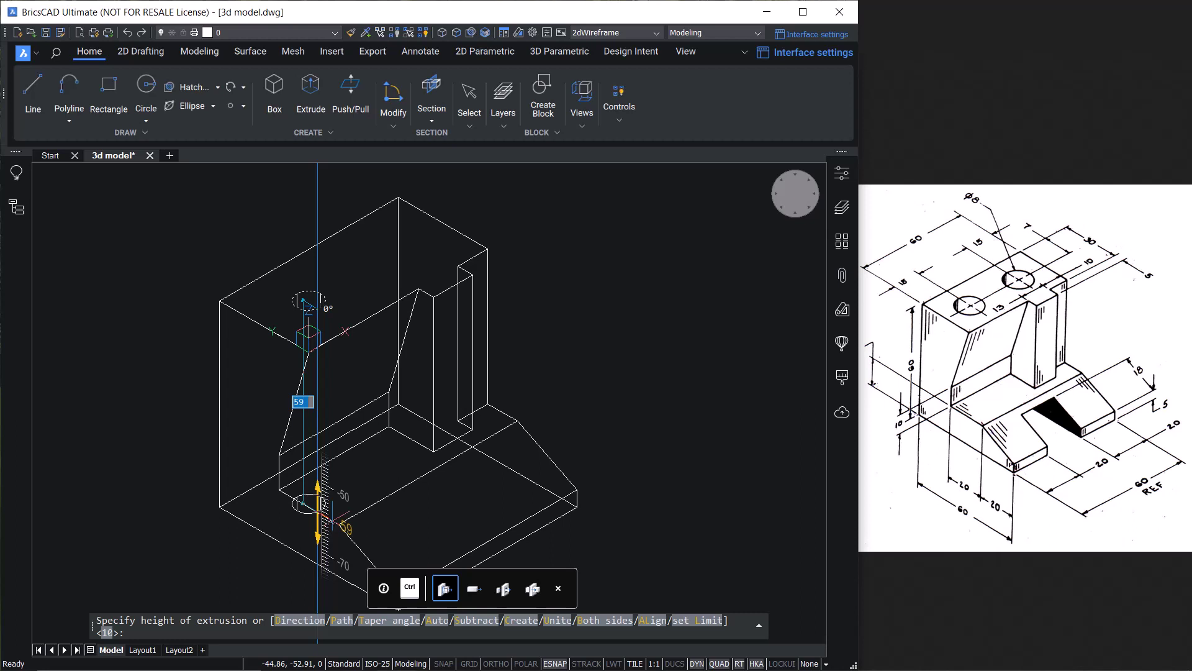
key(Return)
Step: Copy the cylinder 30 units along X from its top circle centre
mouse_move(342, 306)
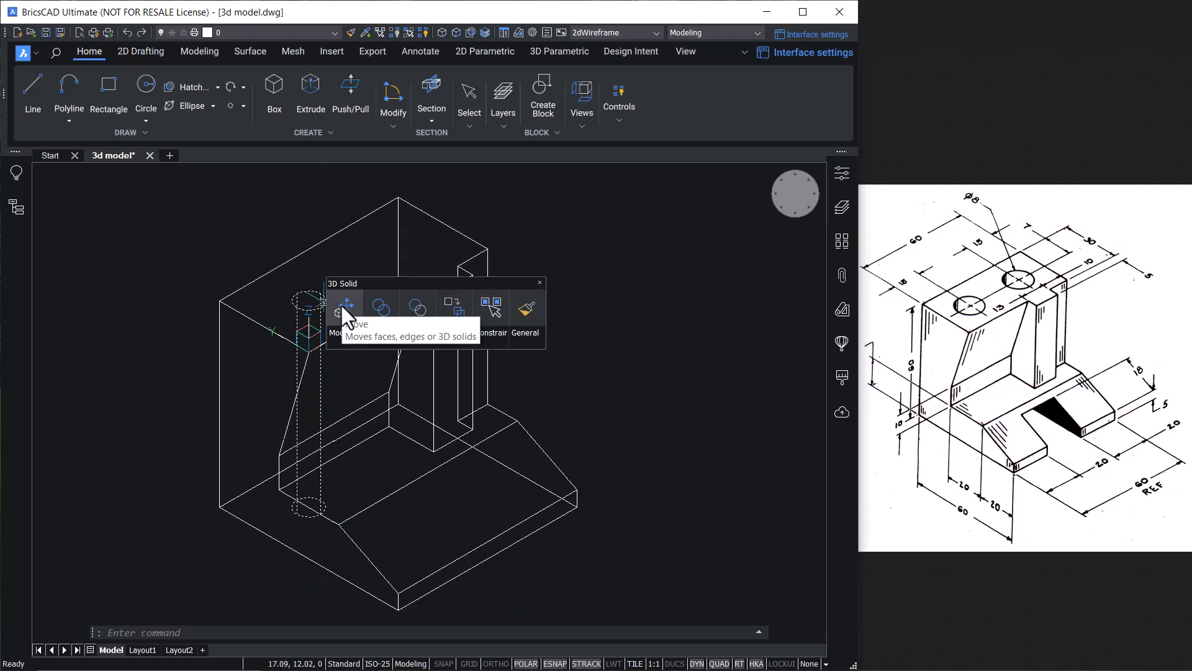
click(460, 367)
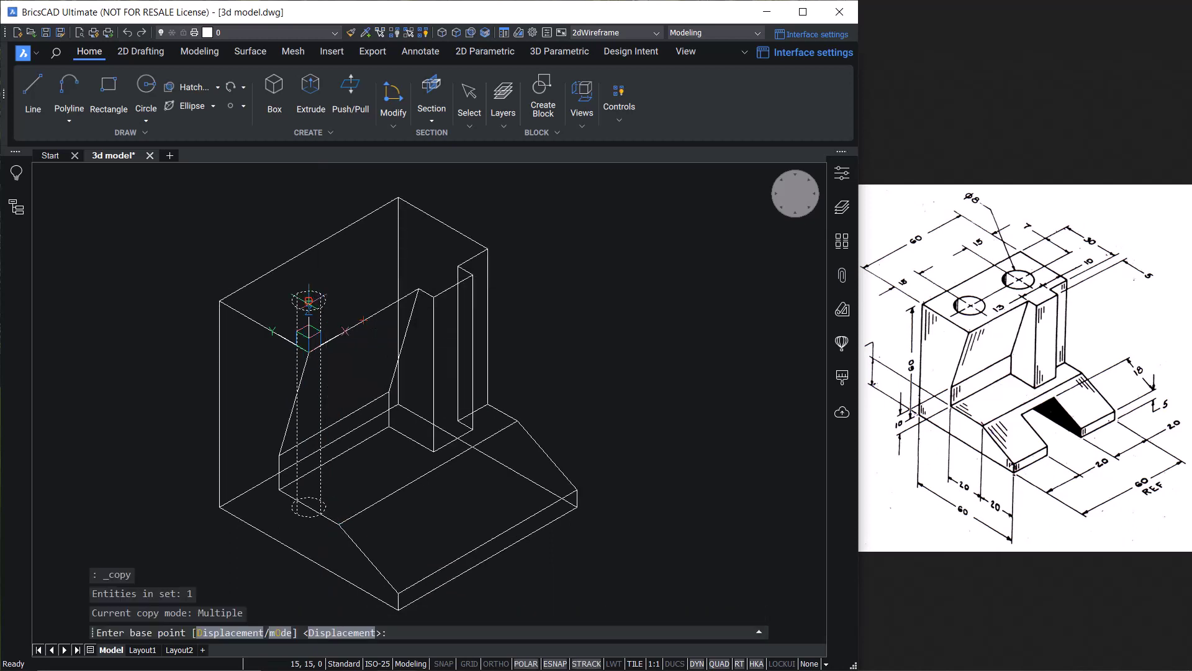
click(309, 301)
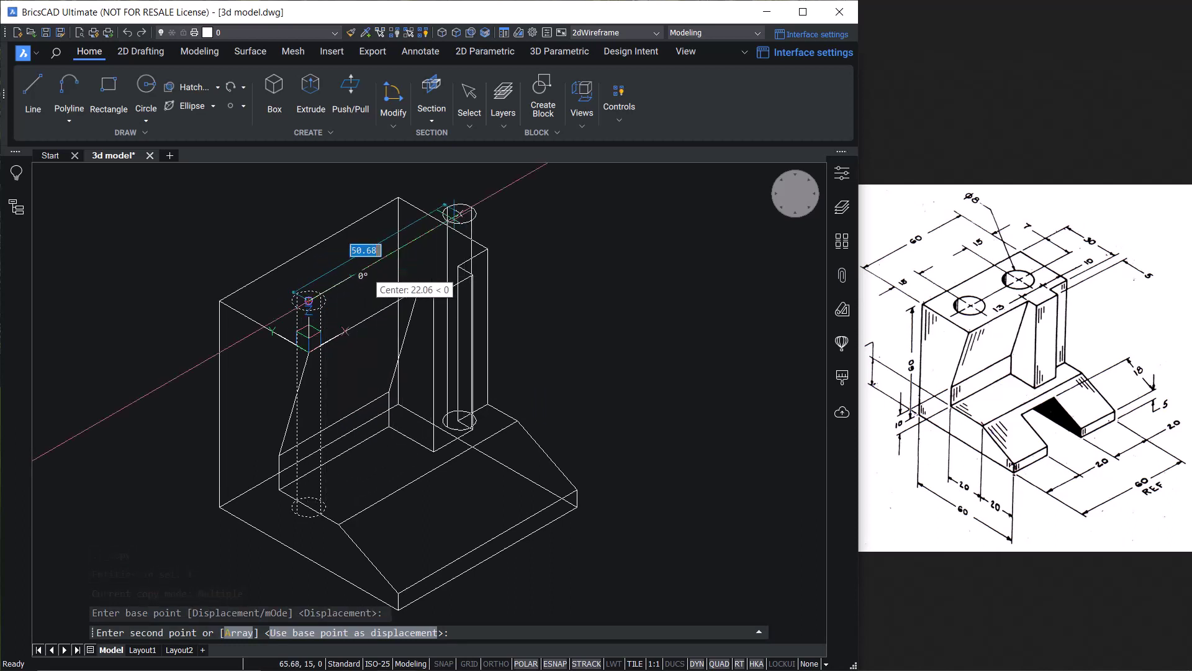
text(30)
key(Return)
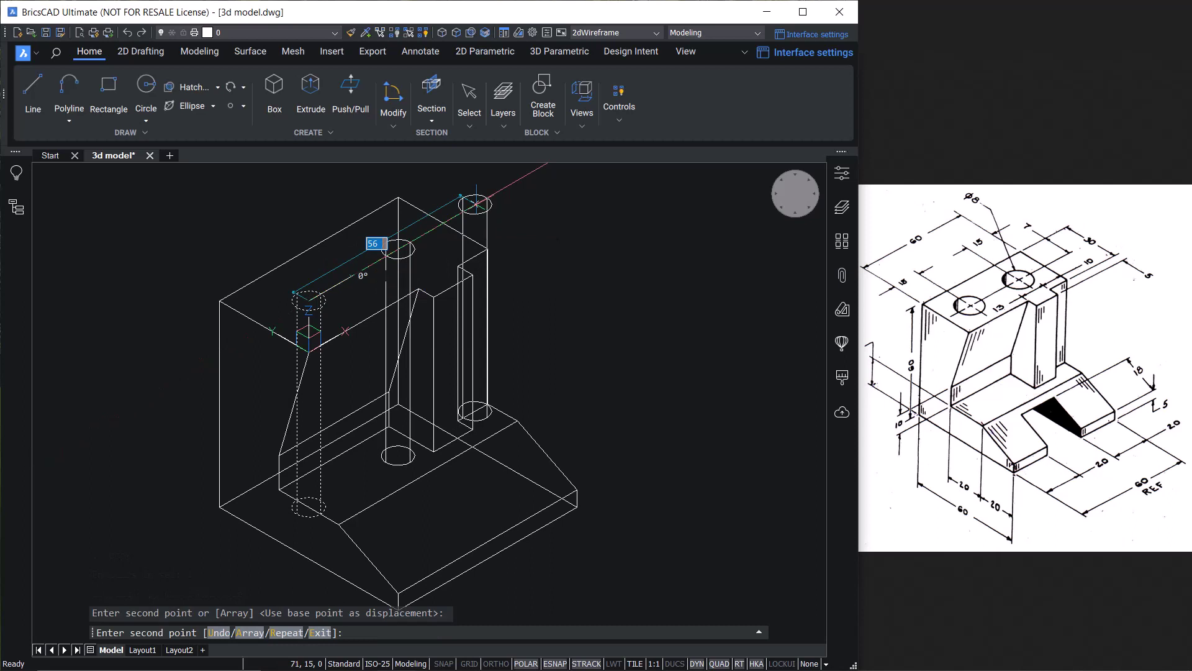
key(Escape)
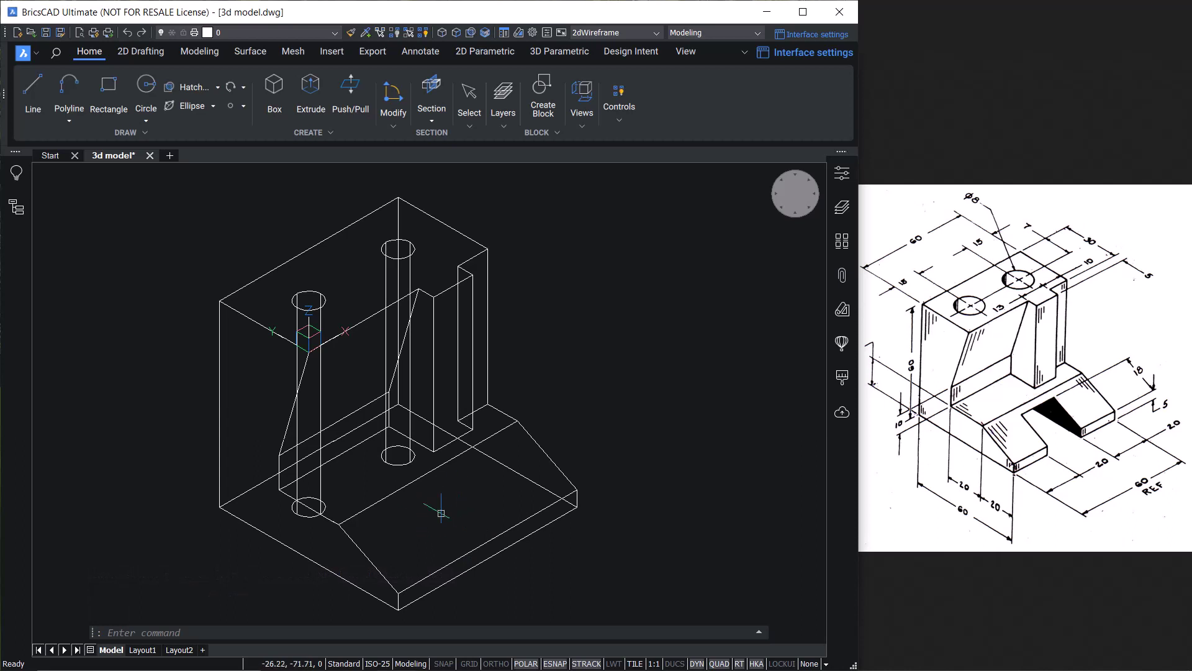
Step: Align the coordinate system to the sloped base face and bring up the Quad drawing panel
click(685, 51)
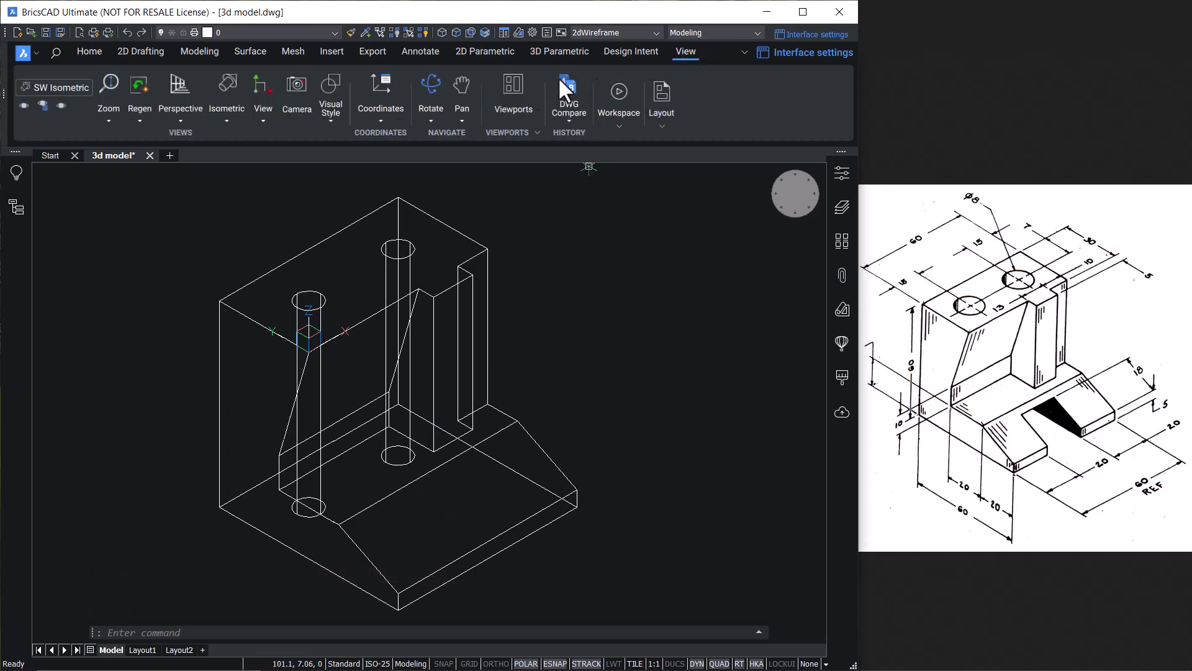
click(377, 118)
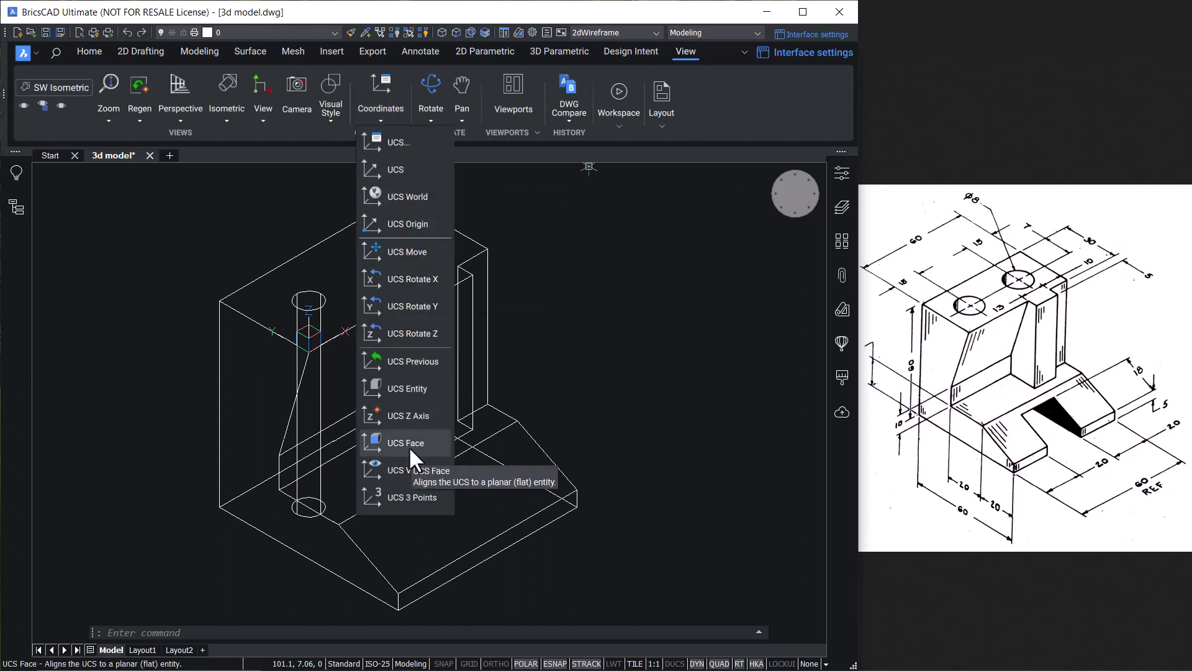
click(409, 442)
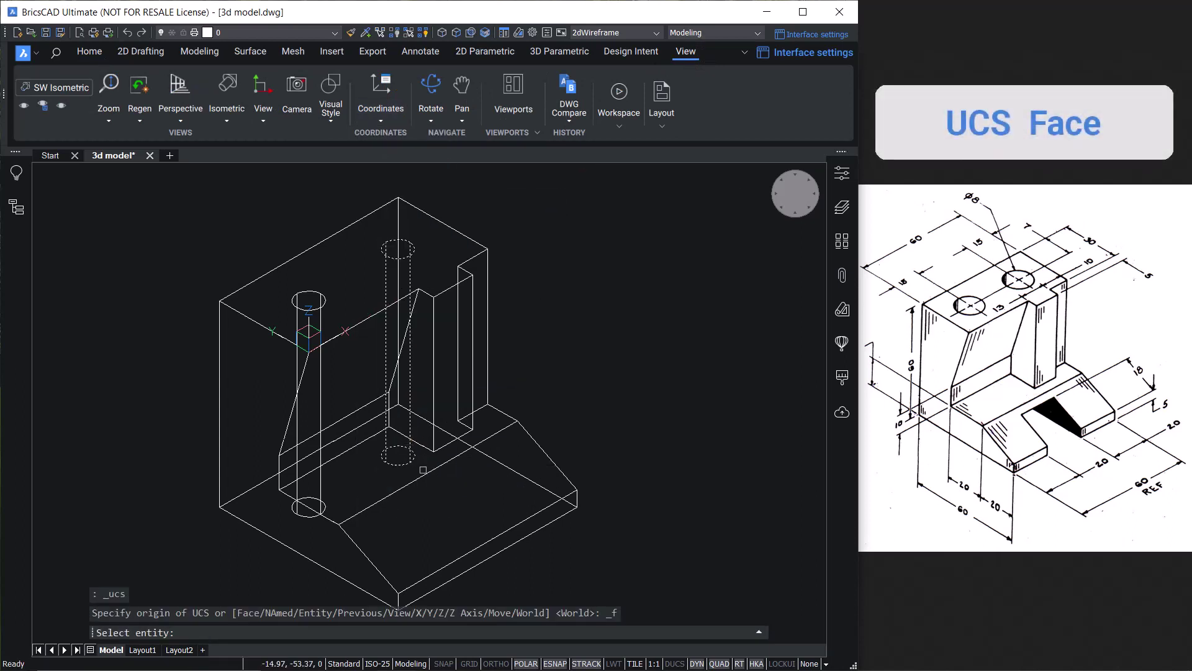
click(414, 538)
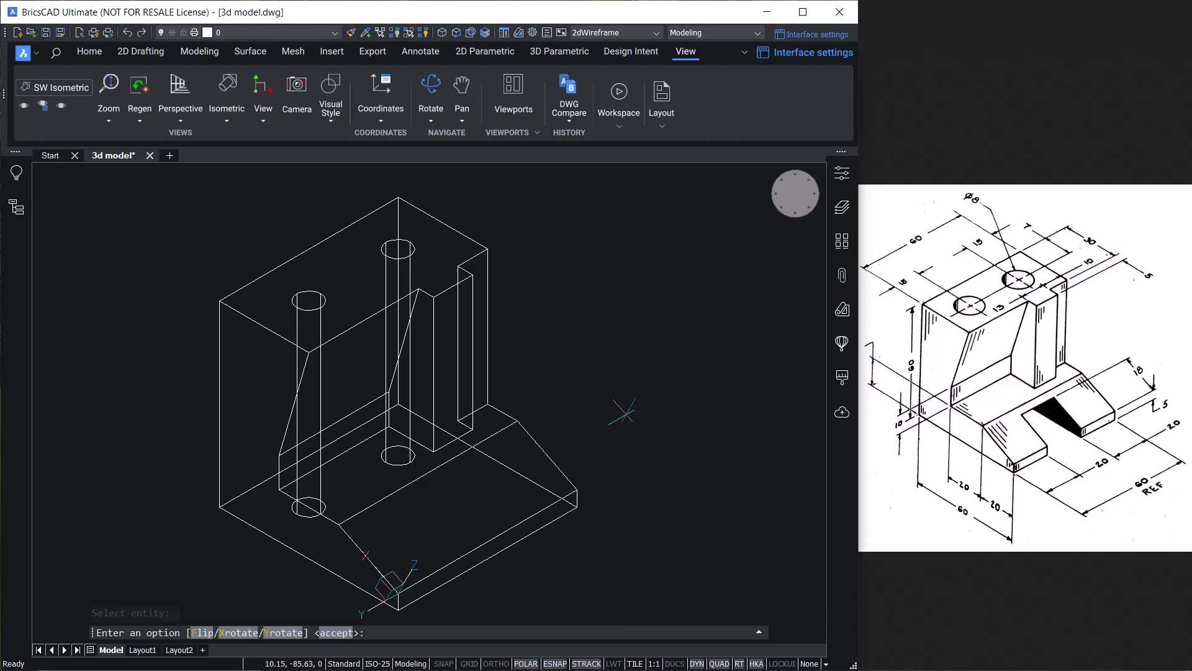
key(Return)
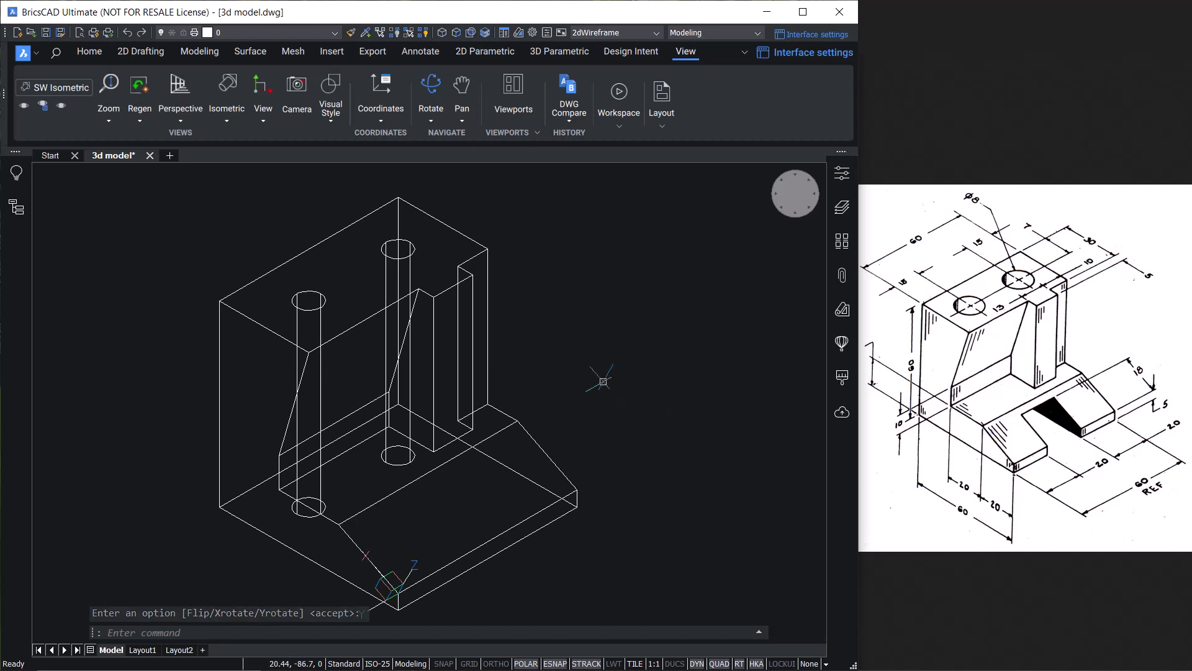
right_click(557, 325)
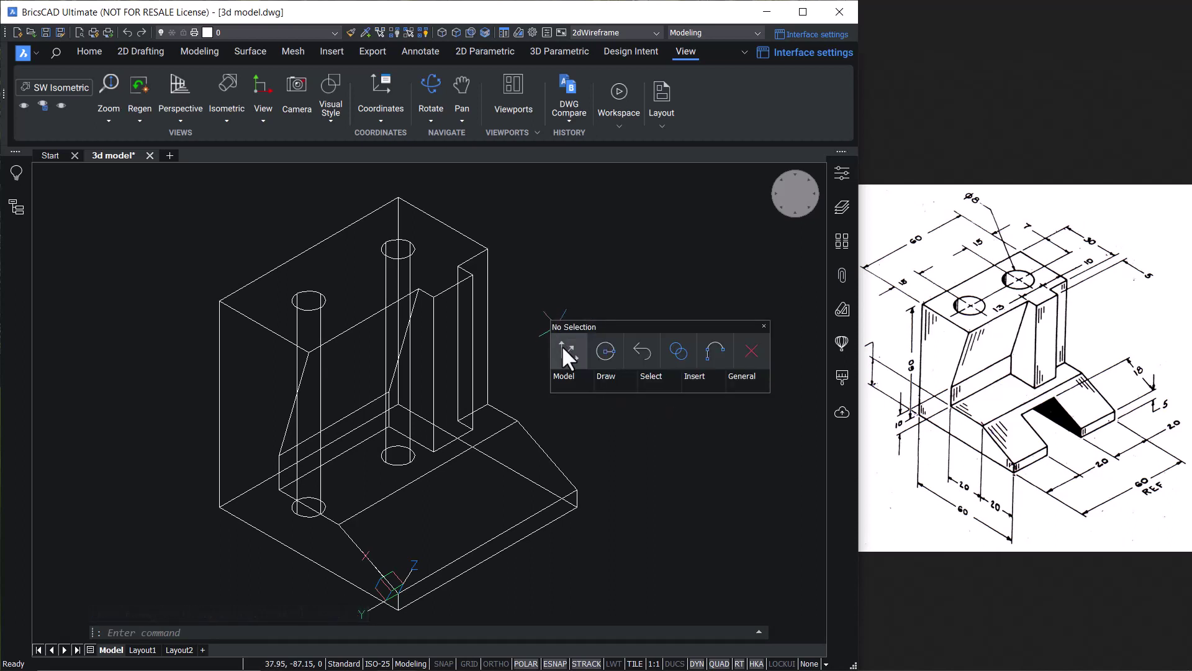
Step: Draw an 18-unit line on the base face ending at the edge midpoint
click(576, 408)
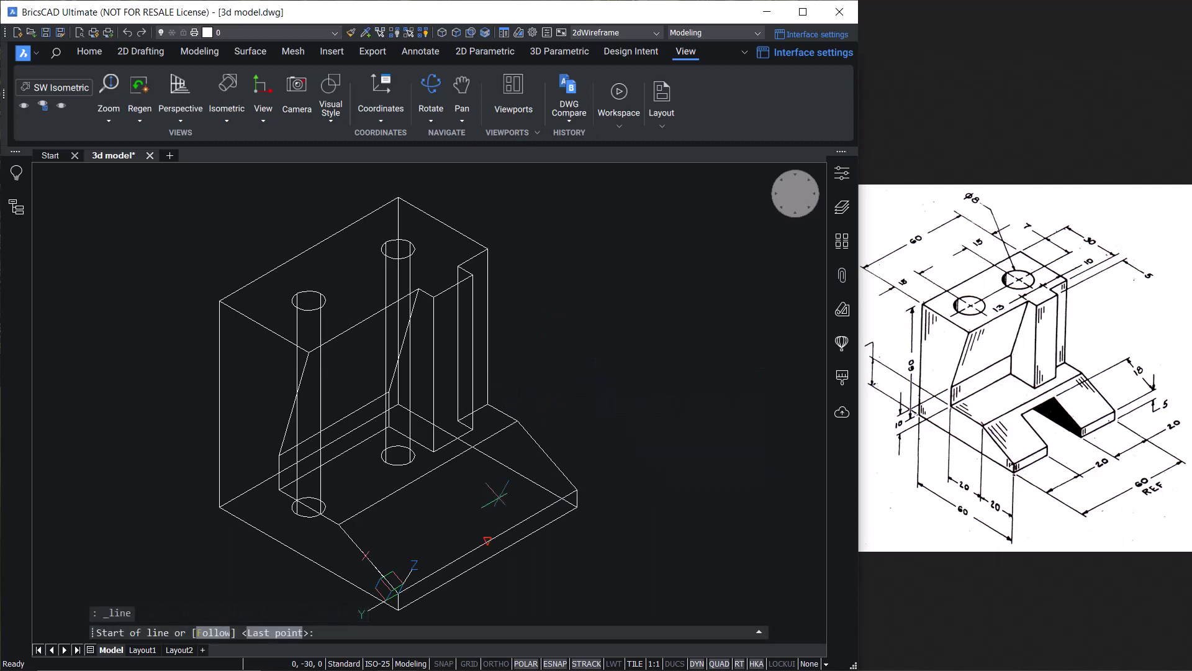
click(487, 540)
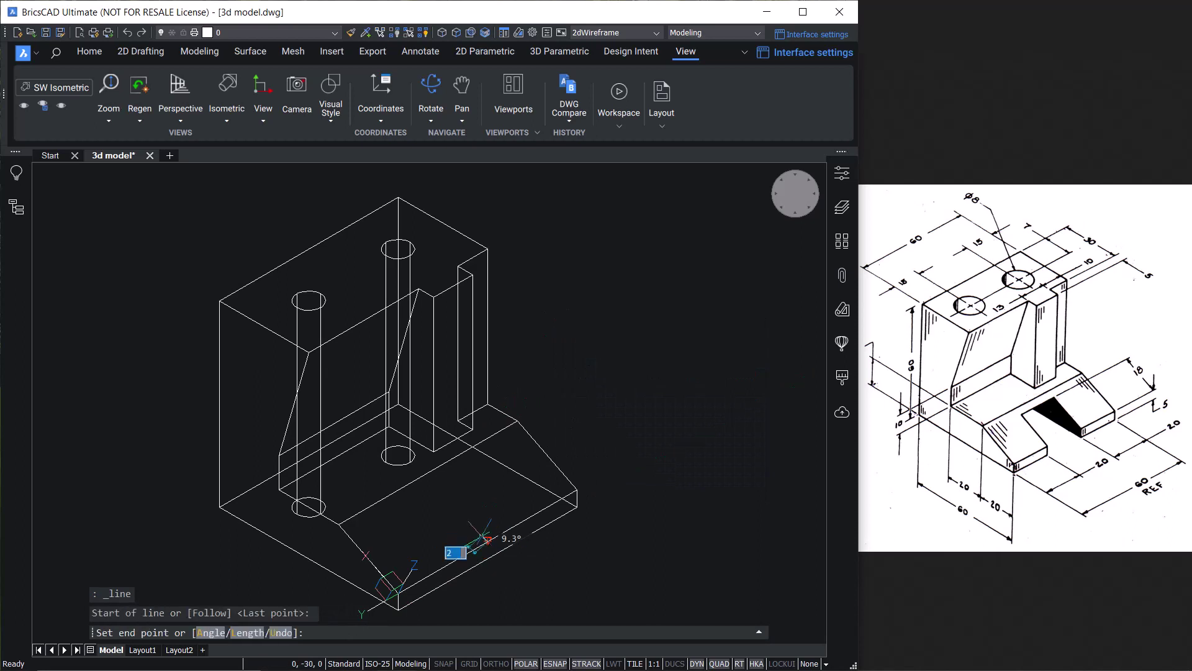
click(441, 482)
key(Return)
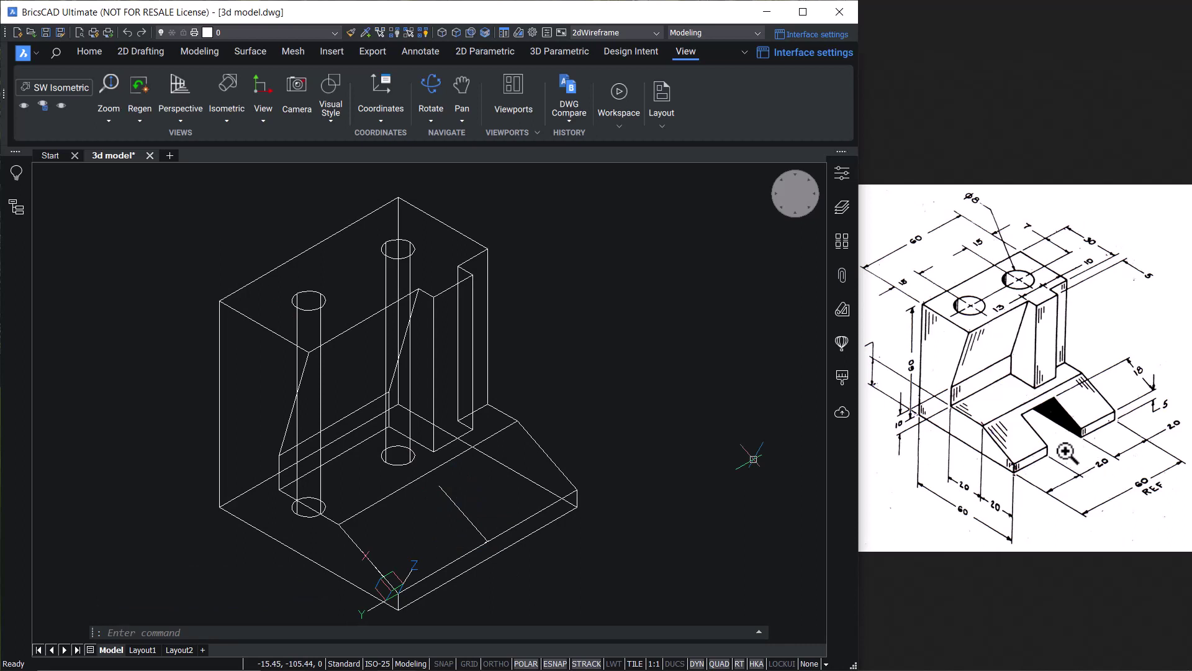
key(Escape)
key(Escape)
key(Escape)
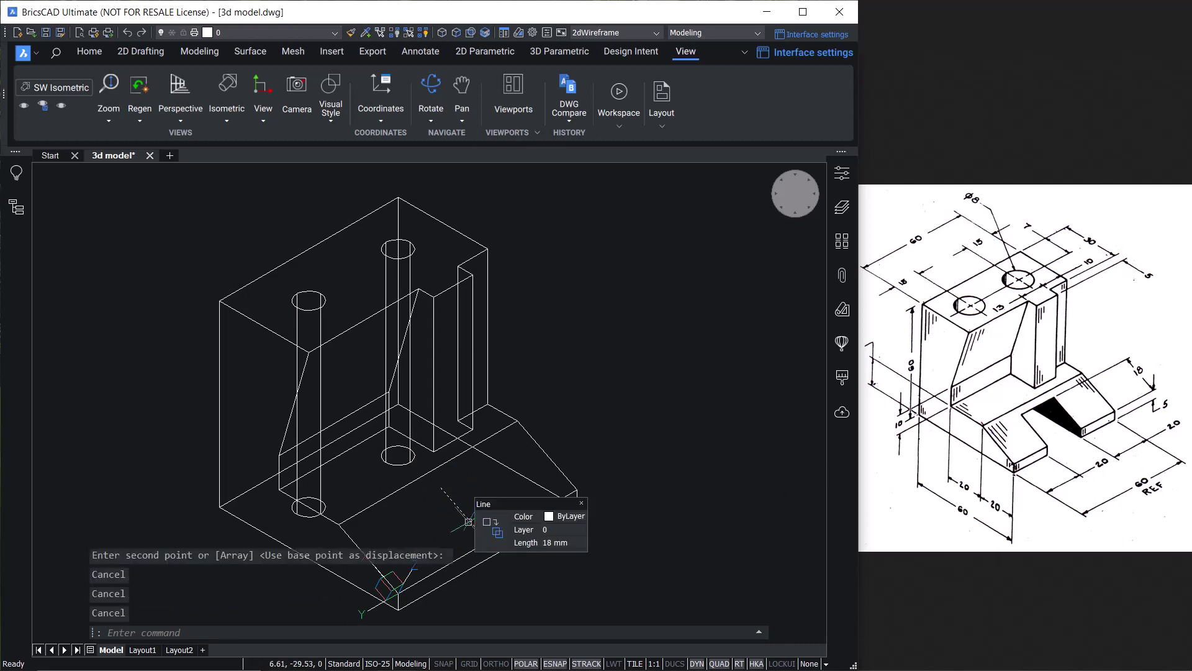
Step: Move the line 15 units along the base from its midpoint
click(496, 532)
click(488, 540)
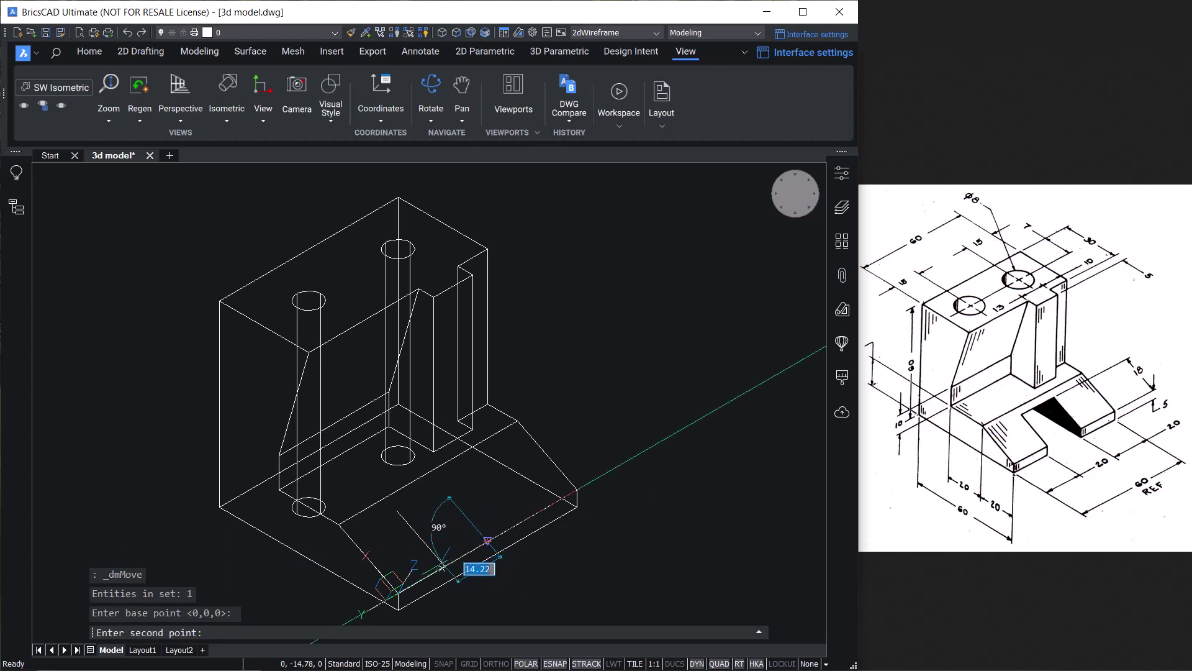
key(Return)
key(Escape)
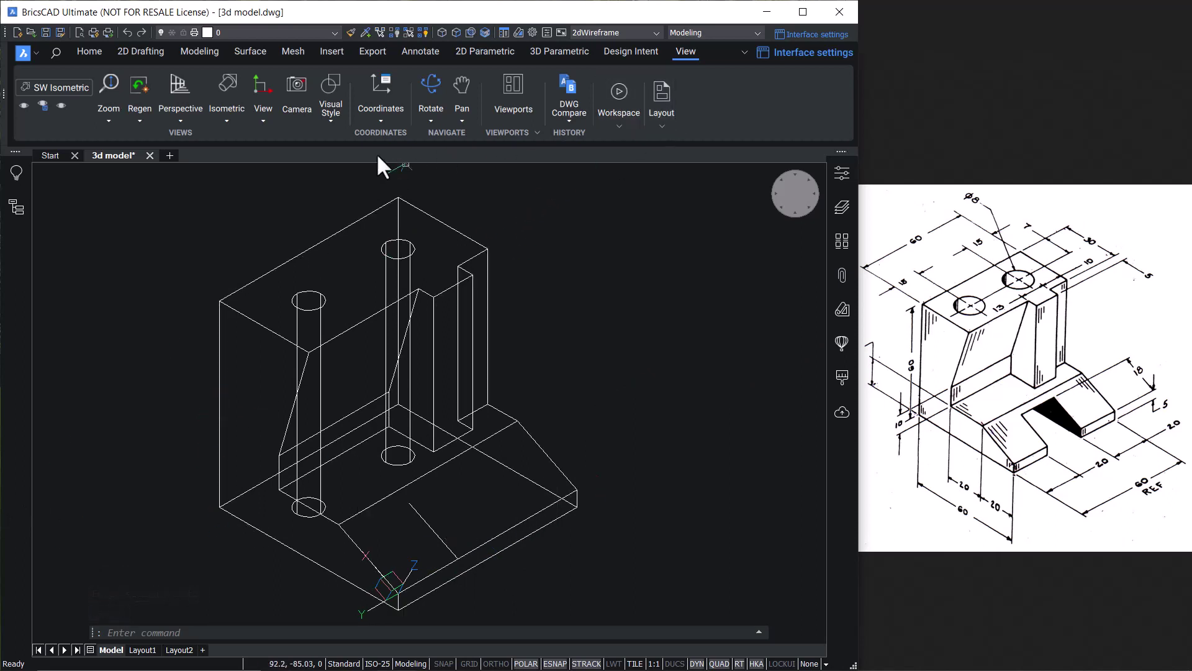
Step: Restore the previous coordinate system
click(381, 117)
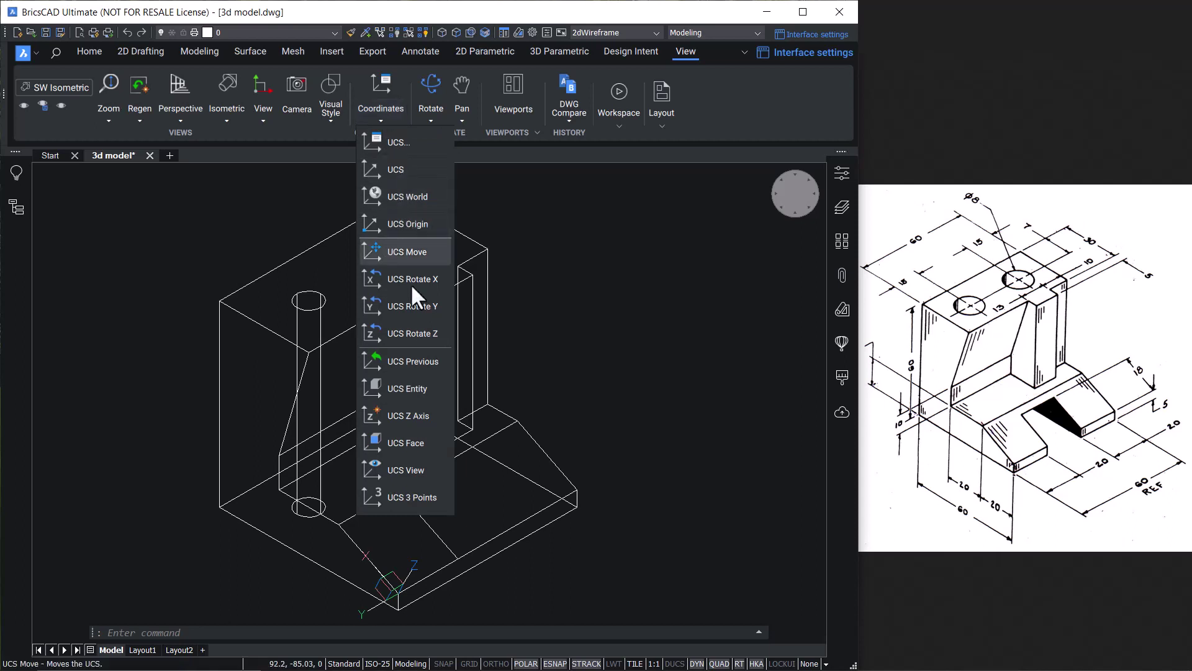
click(420, 364)
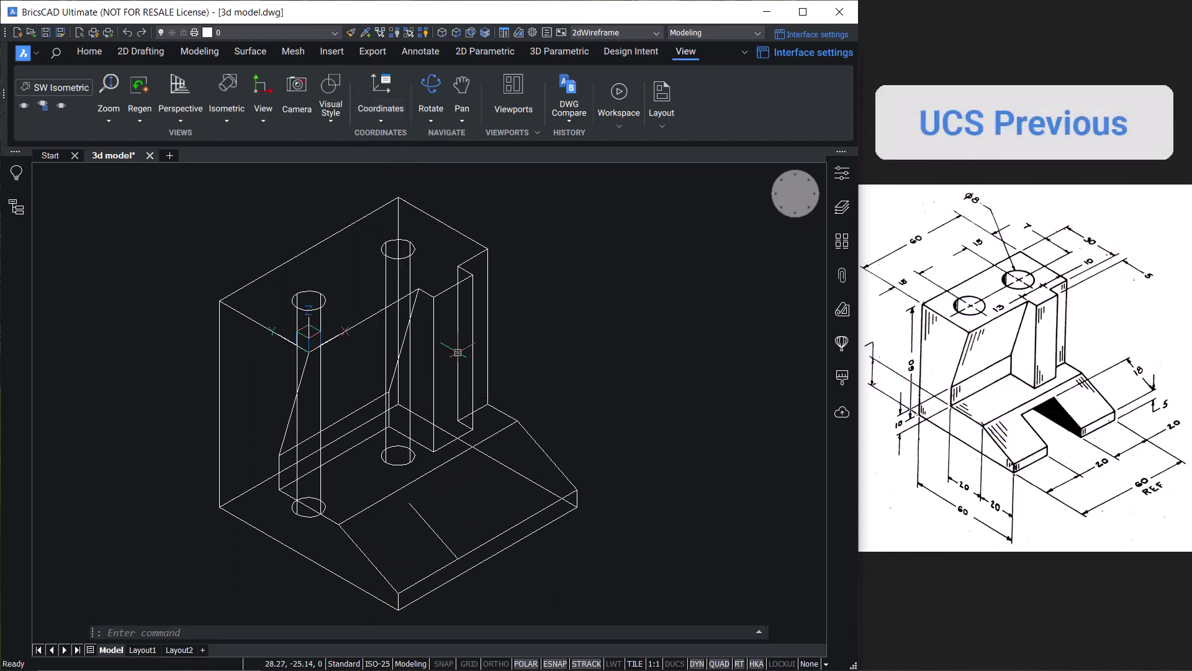
click(379, 118)
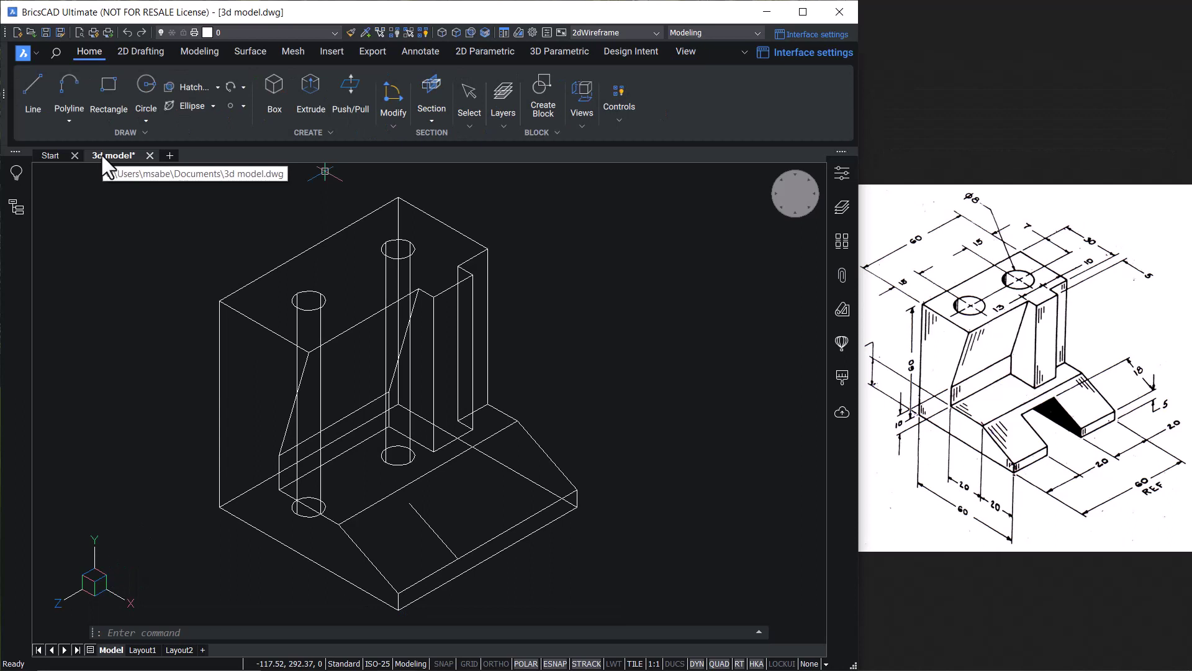
Step: Draw the closed slot outline polyline on the base, 139.95 mm long enclosing 718.19 mm²
click(59, 94)
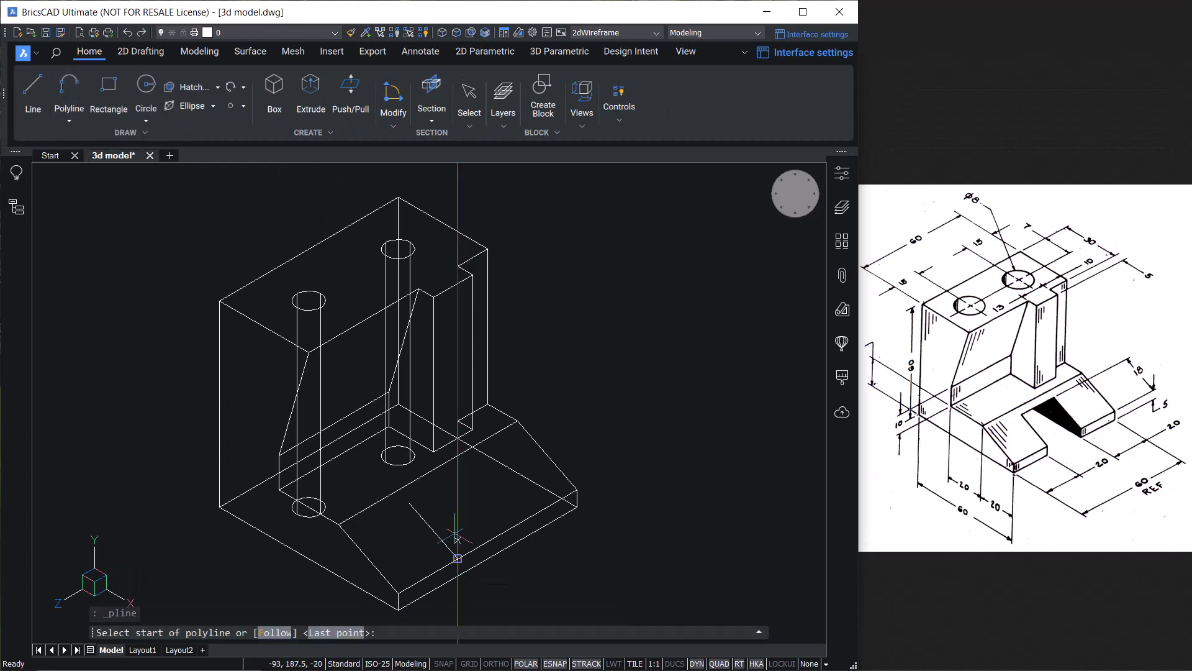
click(458, 557)
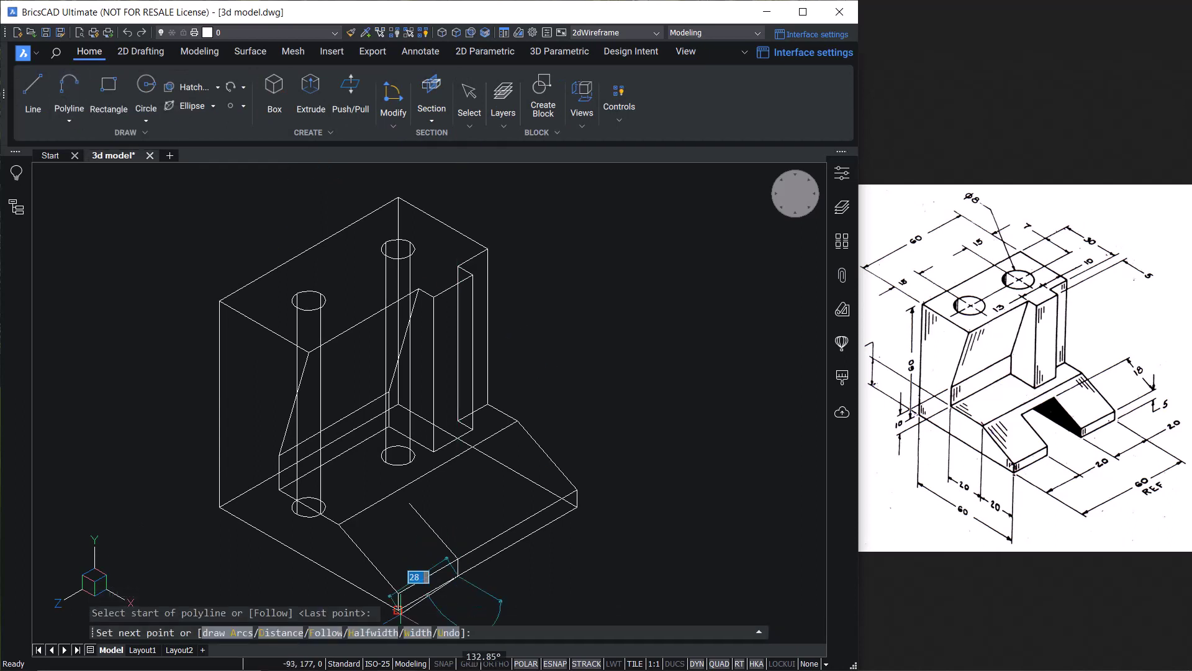
click(217, 506)
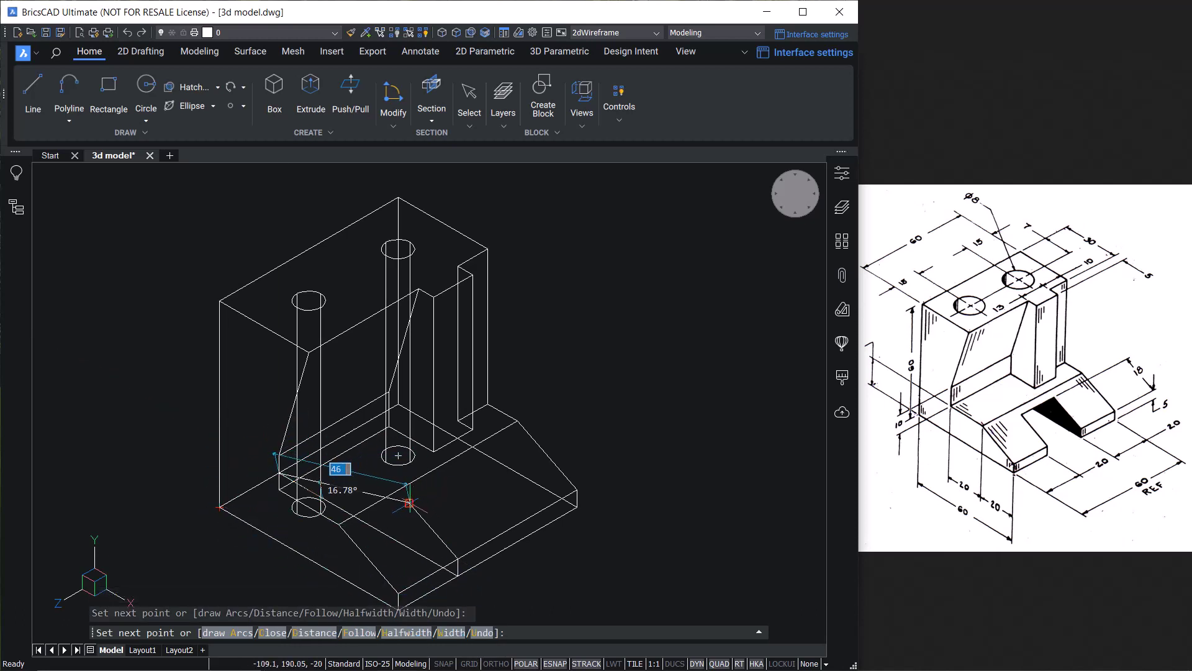
click(279, 428)
click(409, 503)
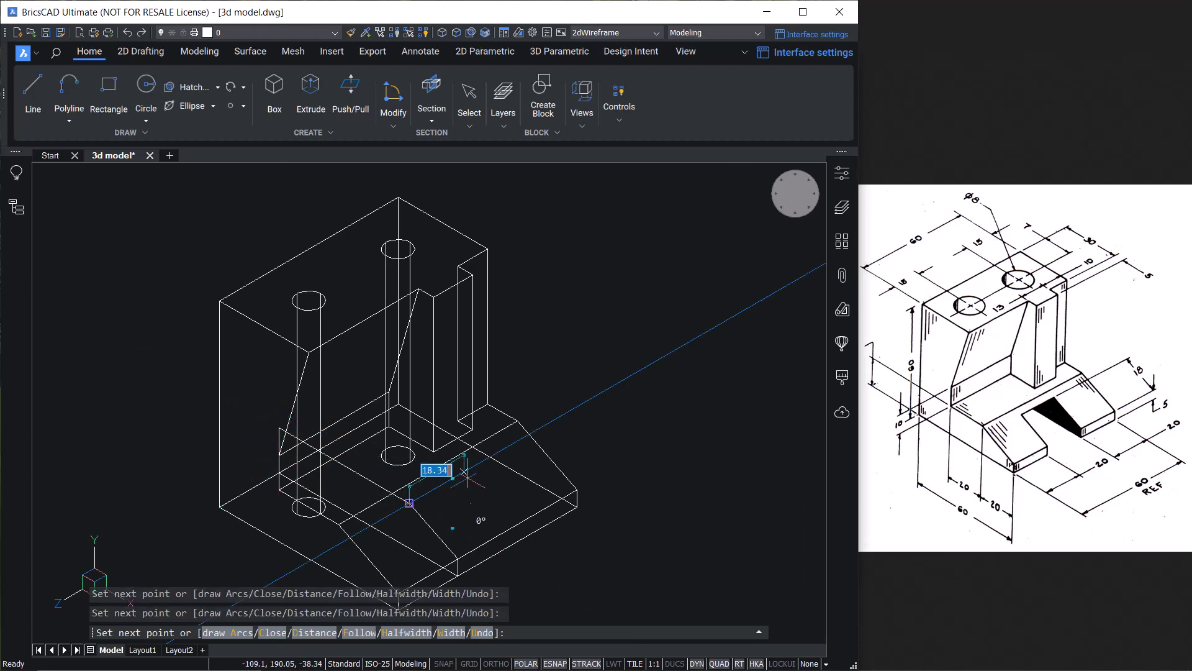
click(283, 633)
Step: Select the slot outline and extrude it into a solid
click(445, 509)
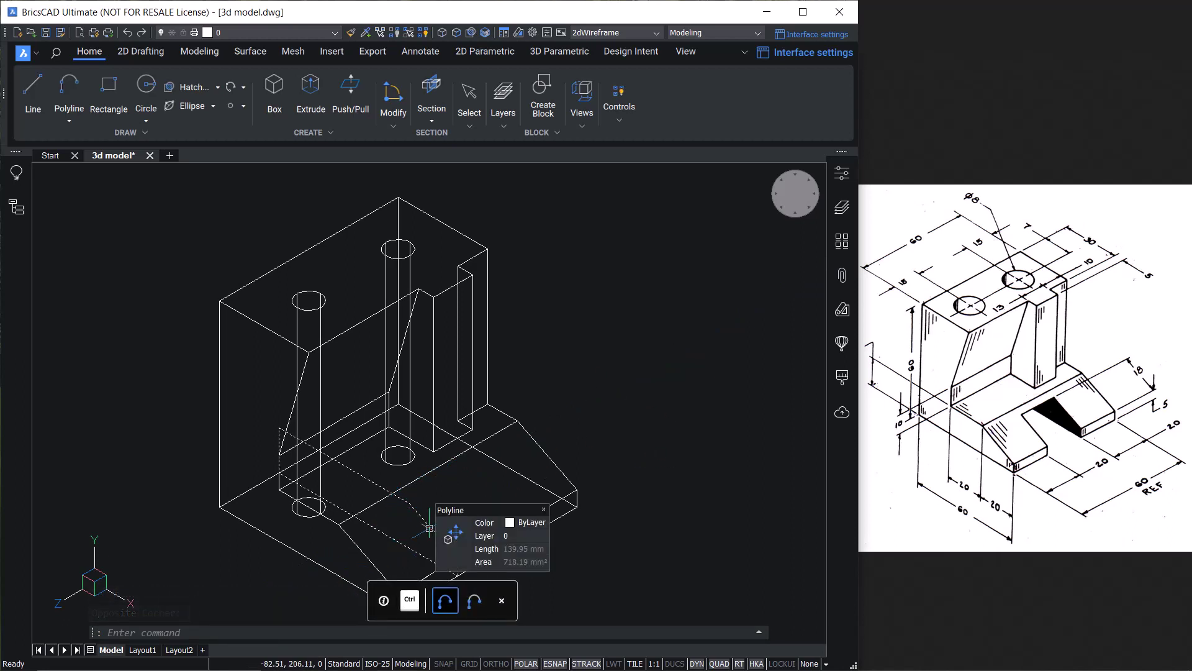
mouse_move(455, 535)
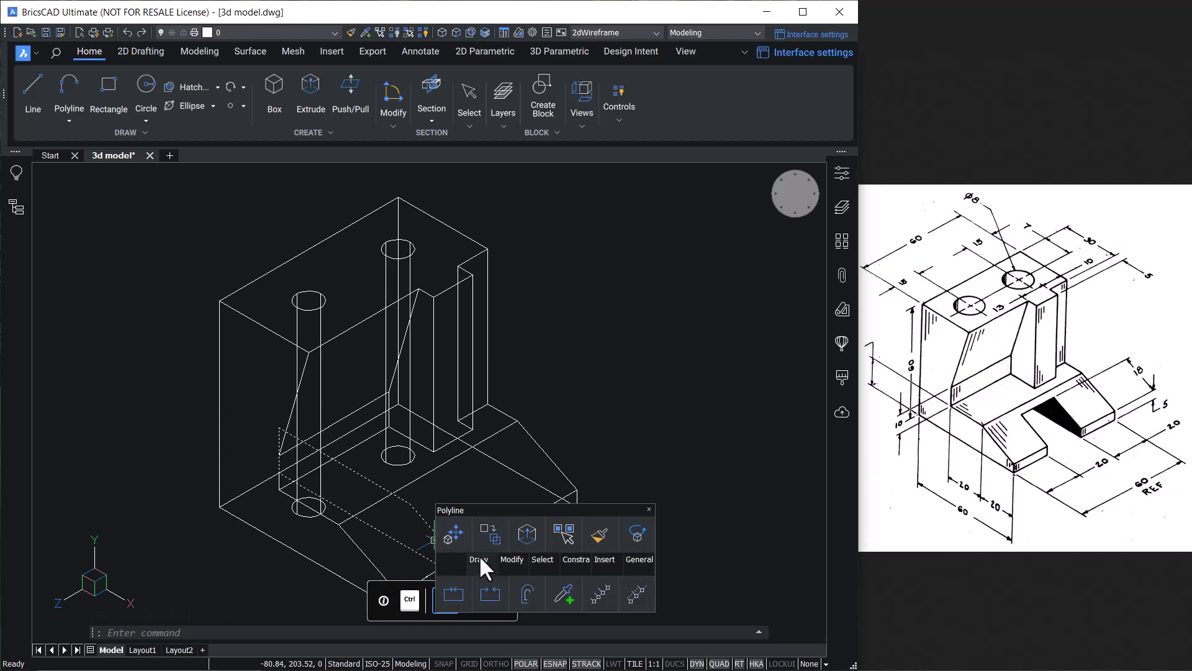
click(531, 614)
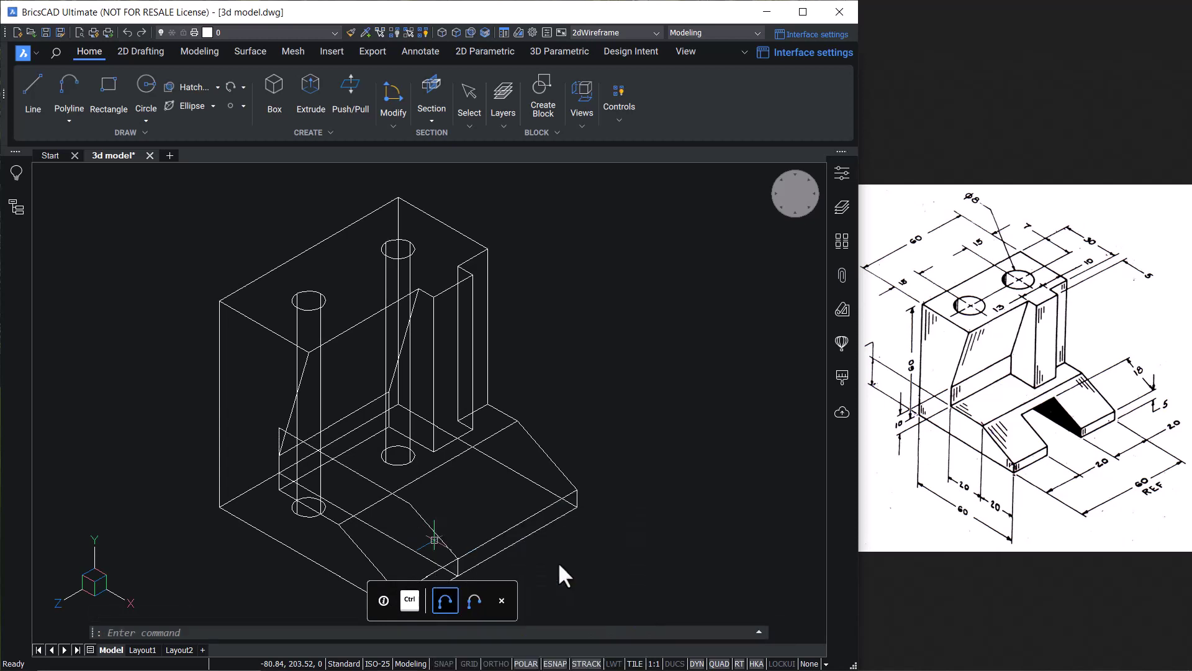
Step: Subtract both cylinders and the slot block from the base, then display it shaded with edges
key(Escape)
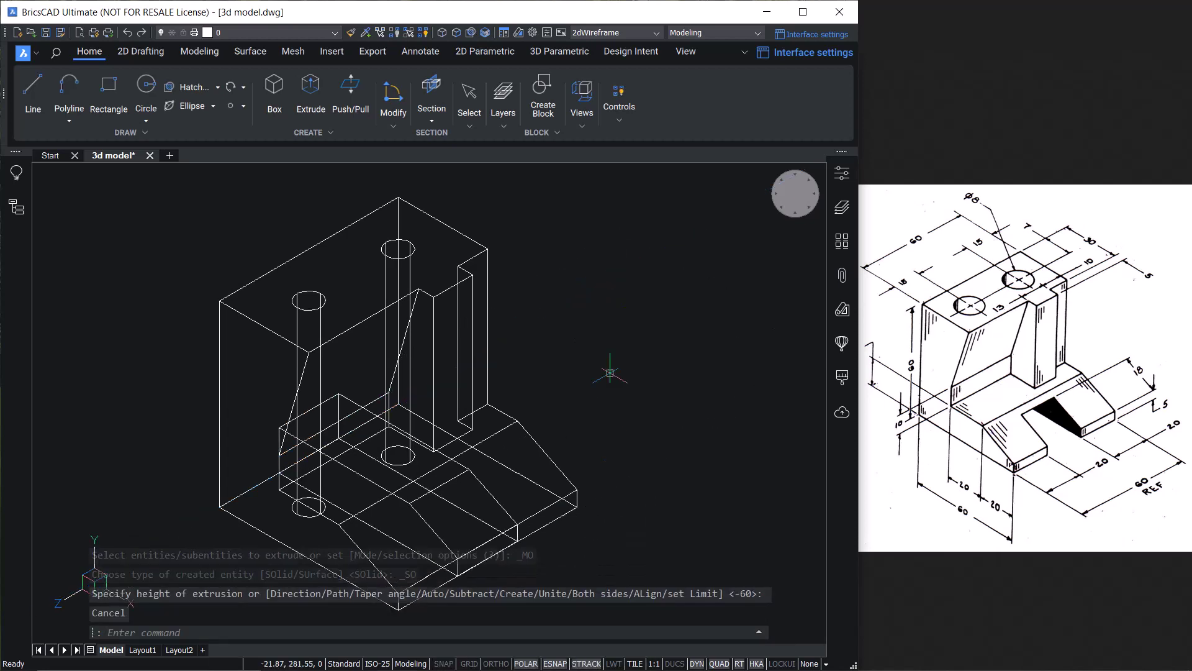
mouse_move(526, 489)
mouse_move(476, 513)
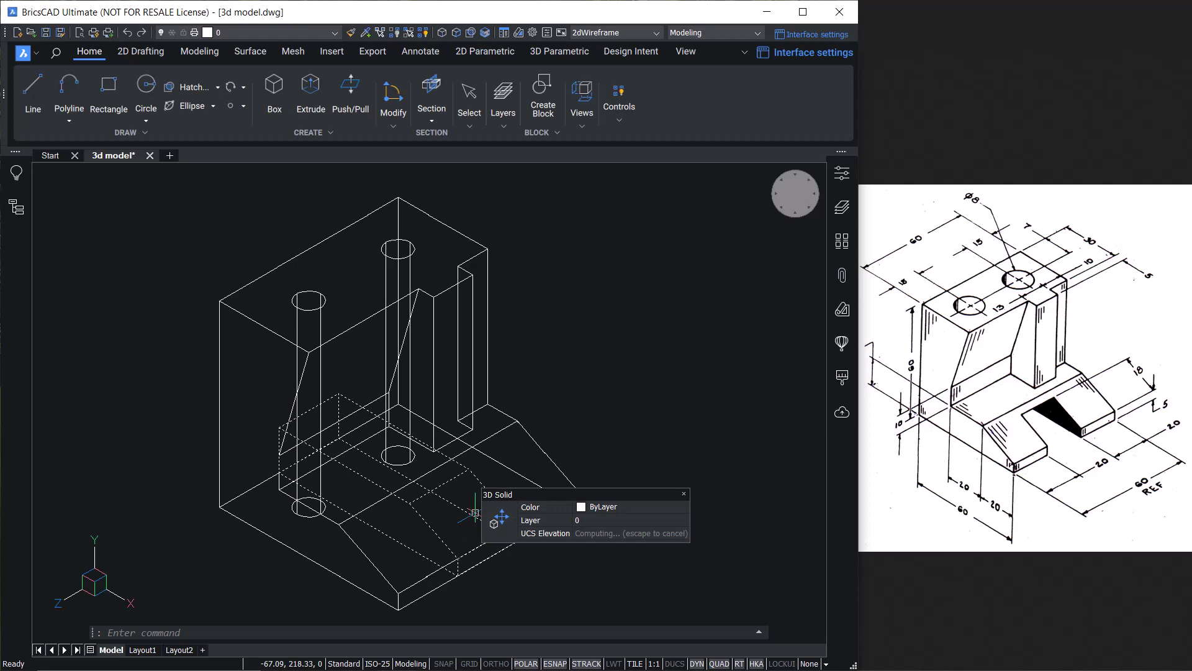
click(483, 253)
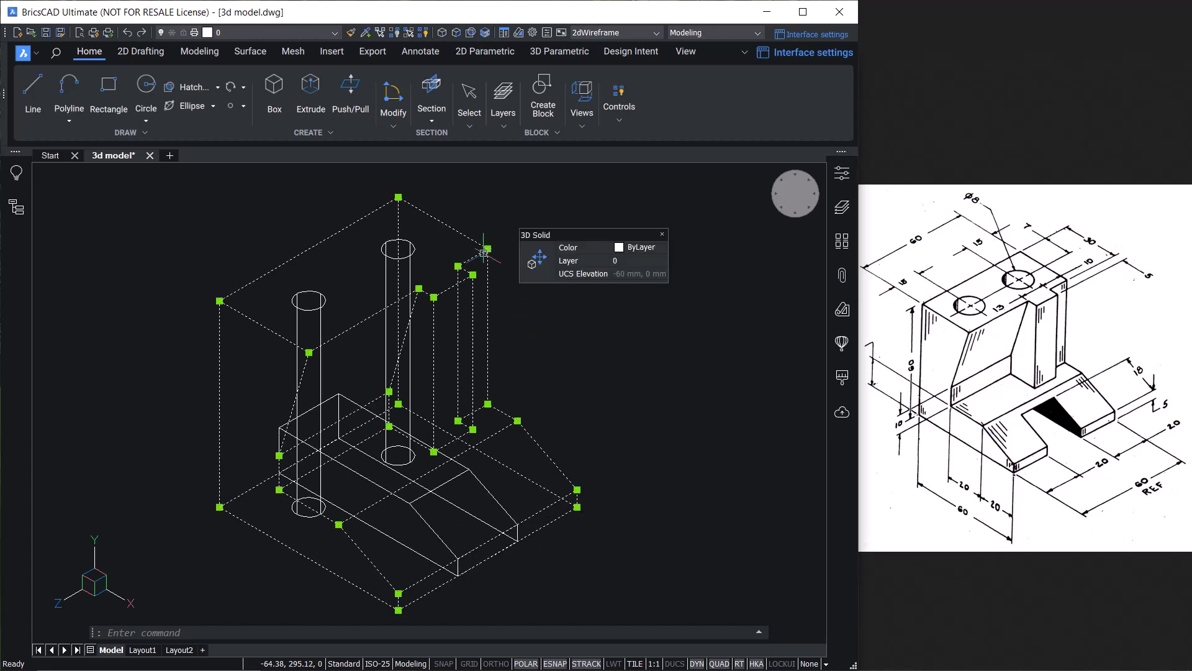
mouse_move(536, 276)
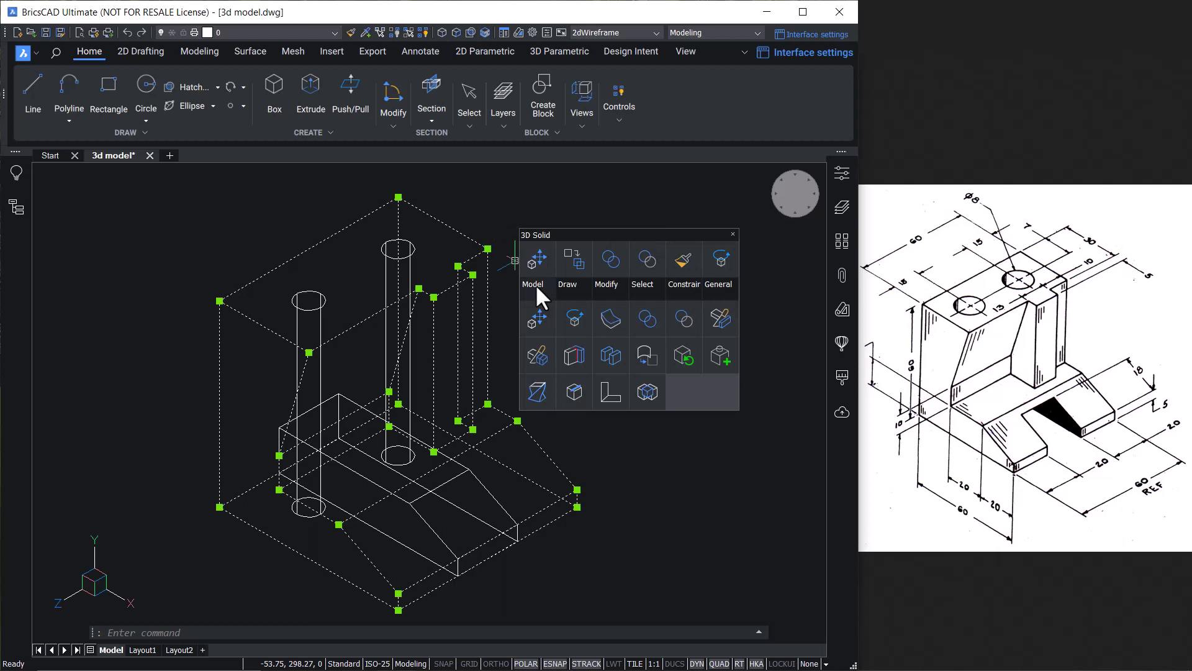
click(684, 319)
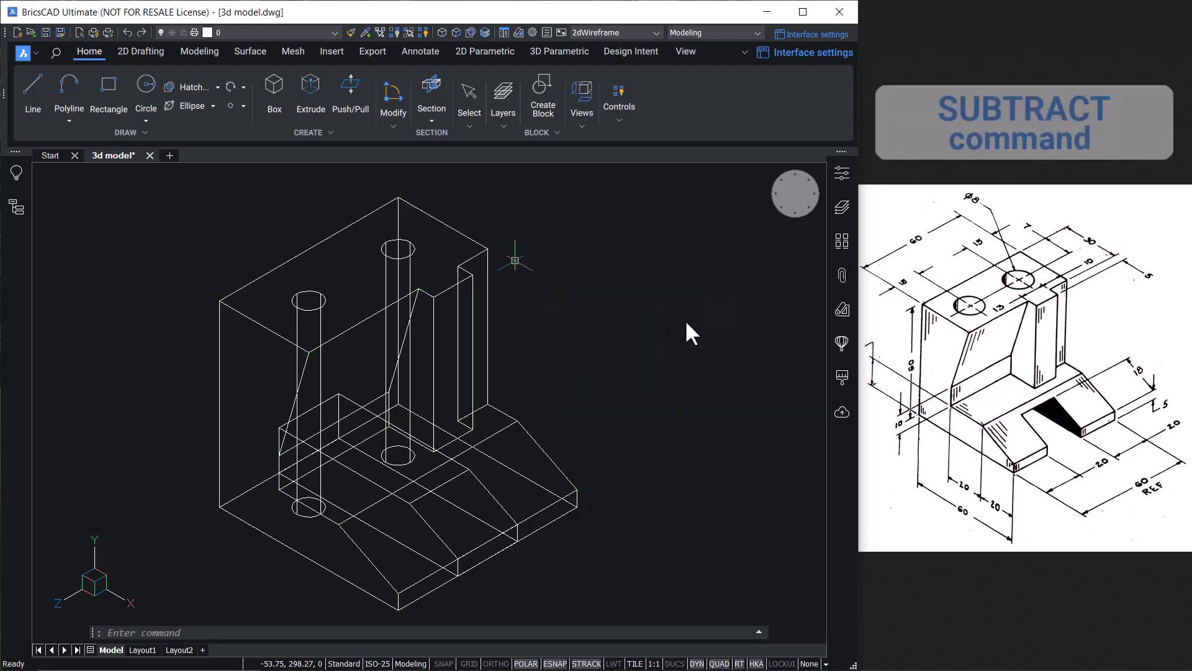
click(324, 305)
click(389, 261)
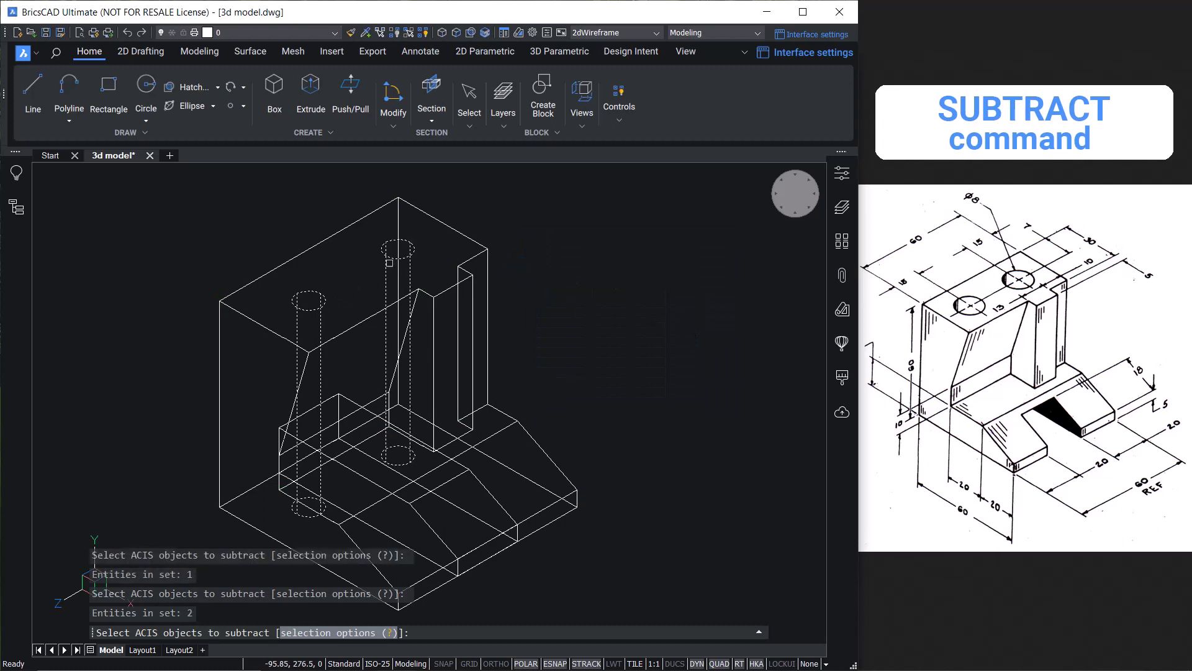
click(480, 478)
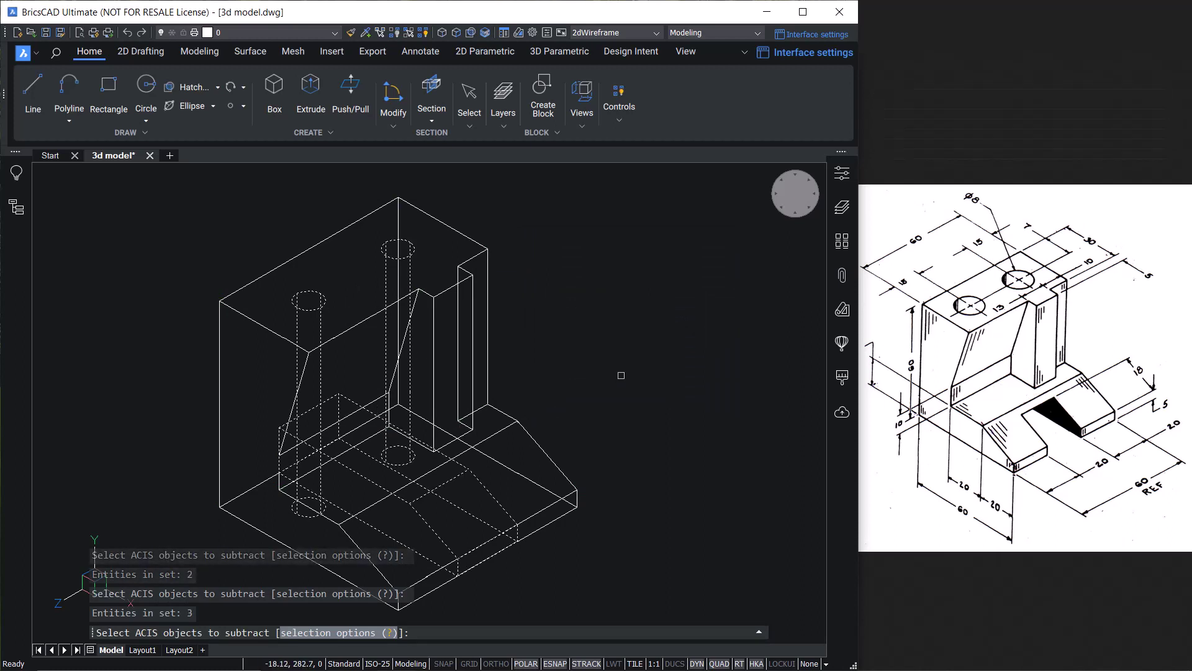
key(Return)
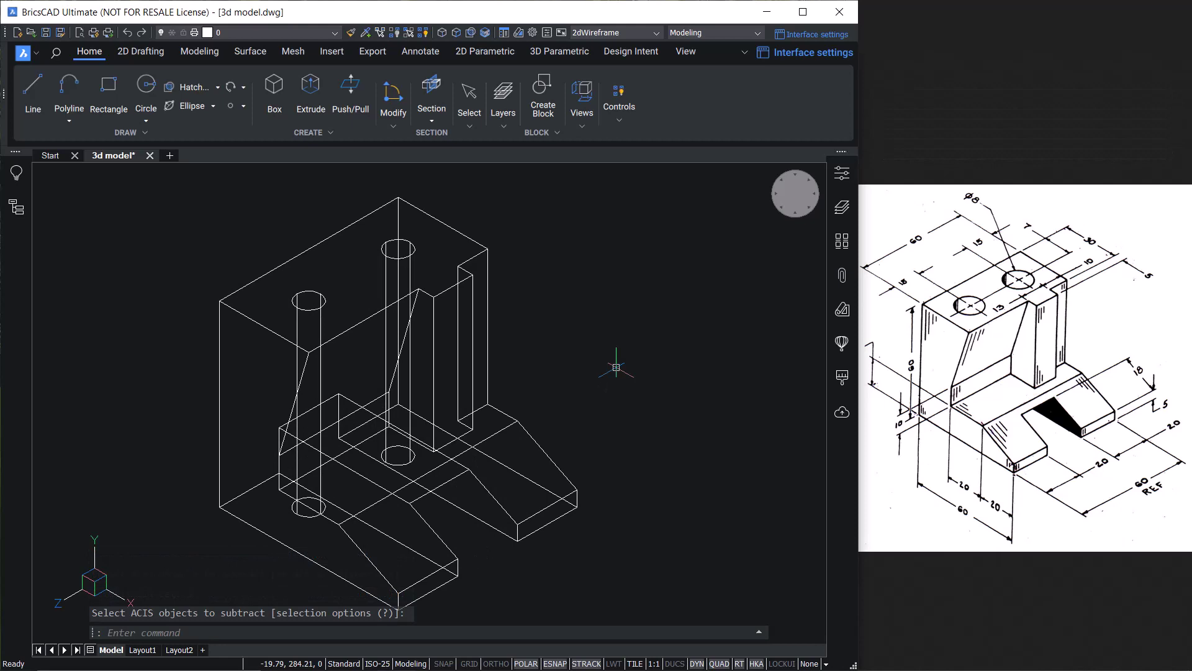
right_click(791, 197)
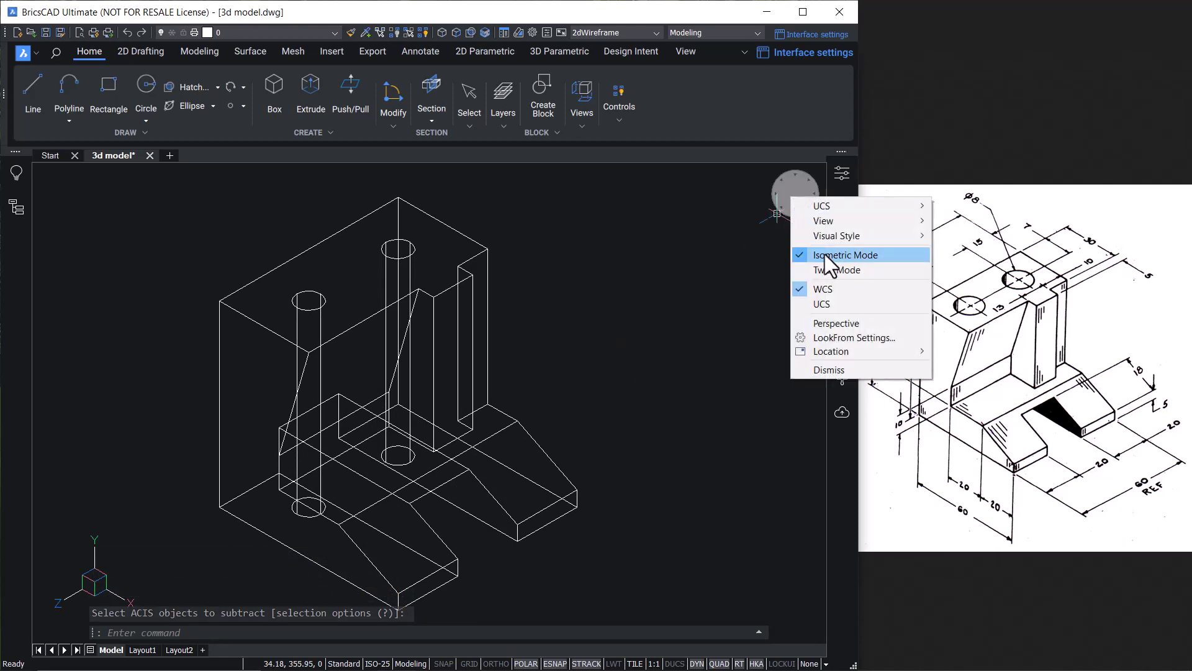
click(968, 324)
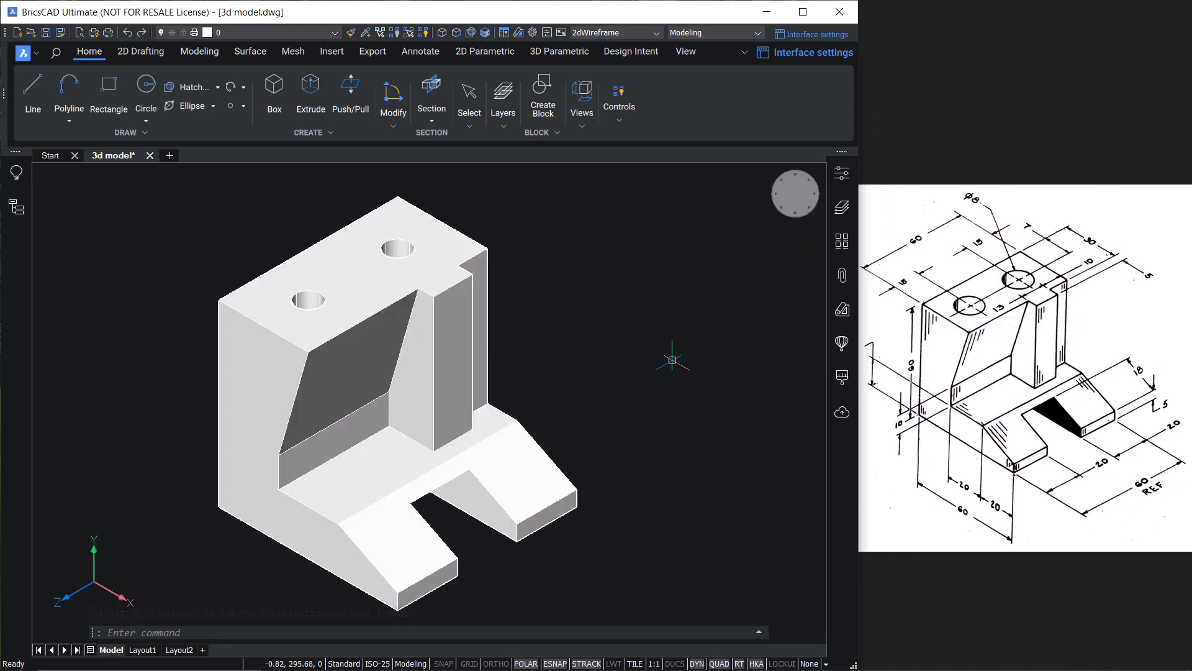